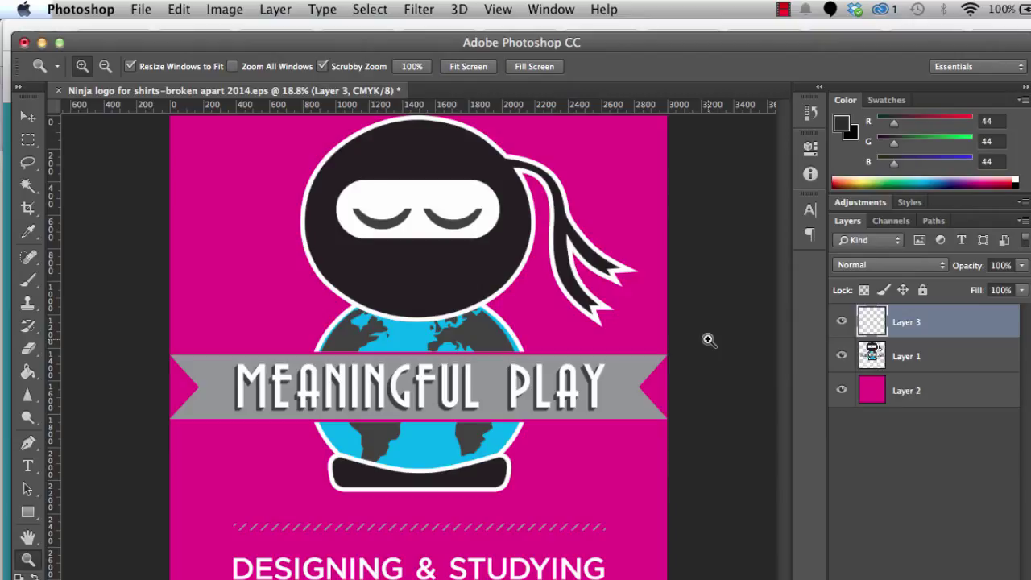
Step: Open Image Size to check the logo's 3000 × 3213 px dimensions at 72 pixels/inch
{"action": "left_click", "coordinate": [211, 11]}
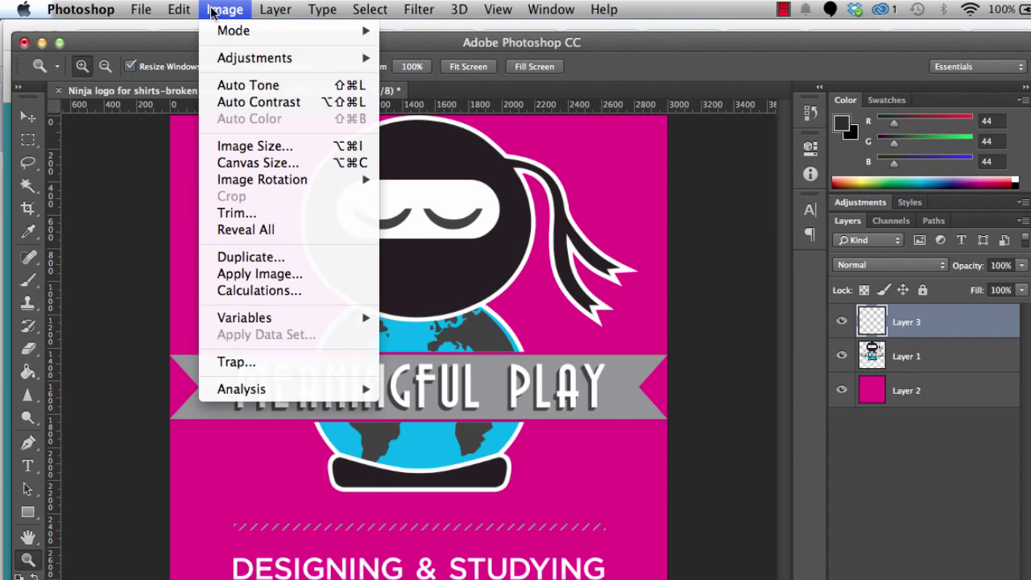
{"action": "left_click", "coordinate": [241, 147]}
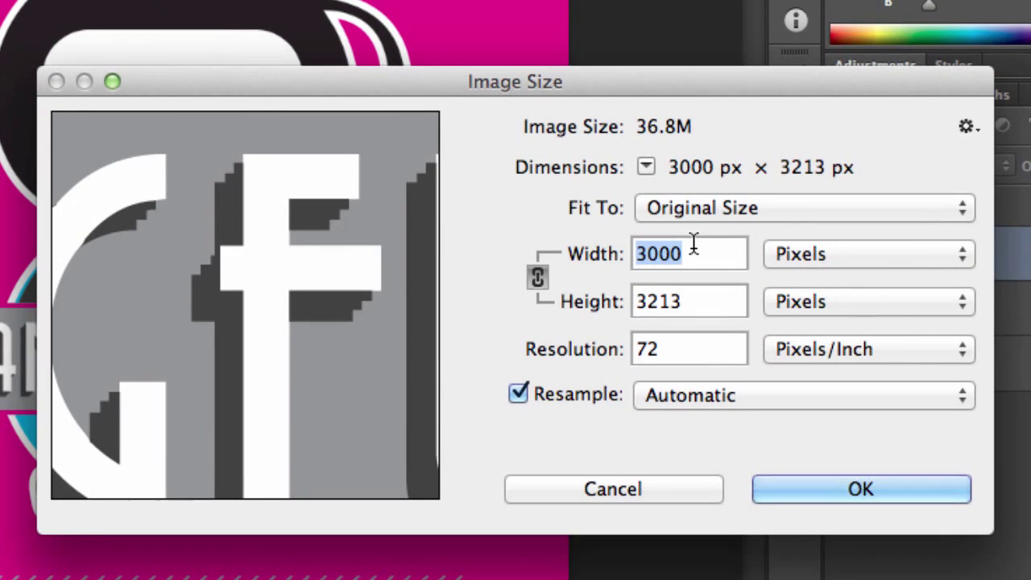
Step: Cancel Image Size without changes and view the logo at 100% actual pixels
{"action": "left_click", "coordinate": [674, 489]}
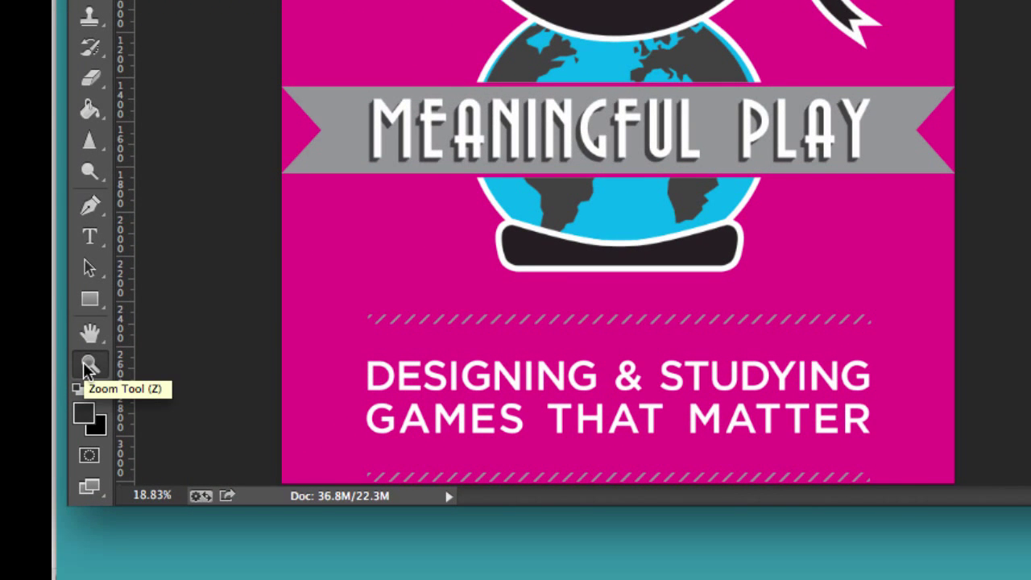
{"action": "double_click", "coordinate": [88, 366]}
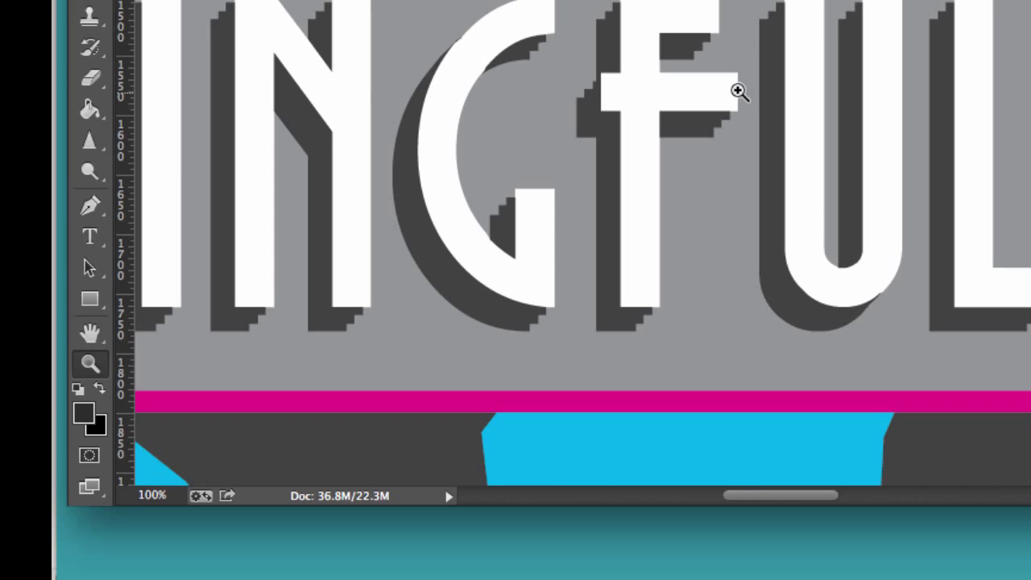
{"action": "scroll", "coordinate": [754, 94], "scroll_direction": "up", "scroll_amount": 10}
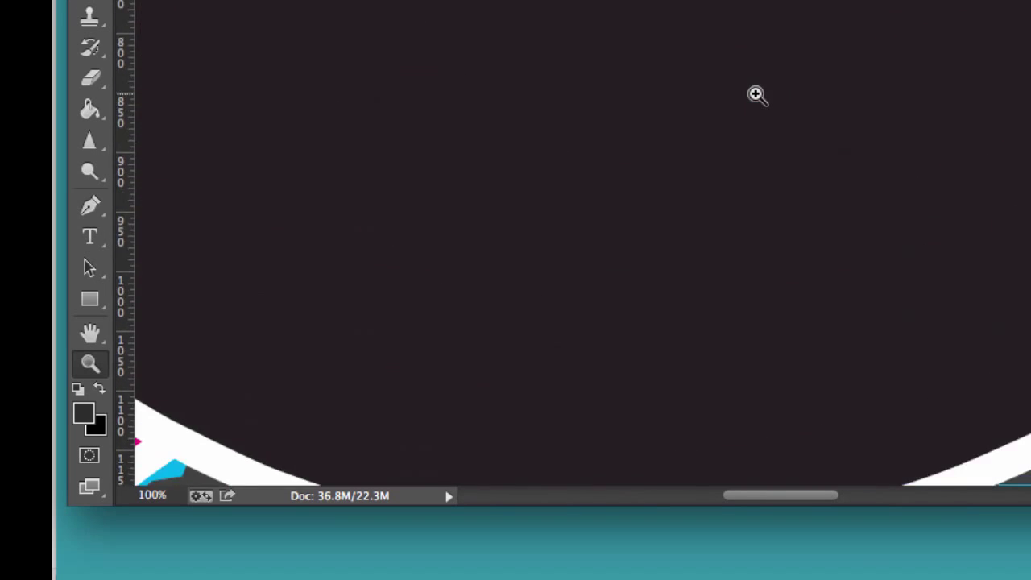
{"action": "scroll", "coordinate": [756, 95], "scroll_direction": "up", "scroll_amount": 6}
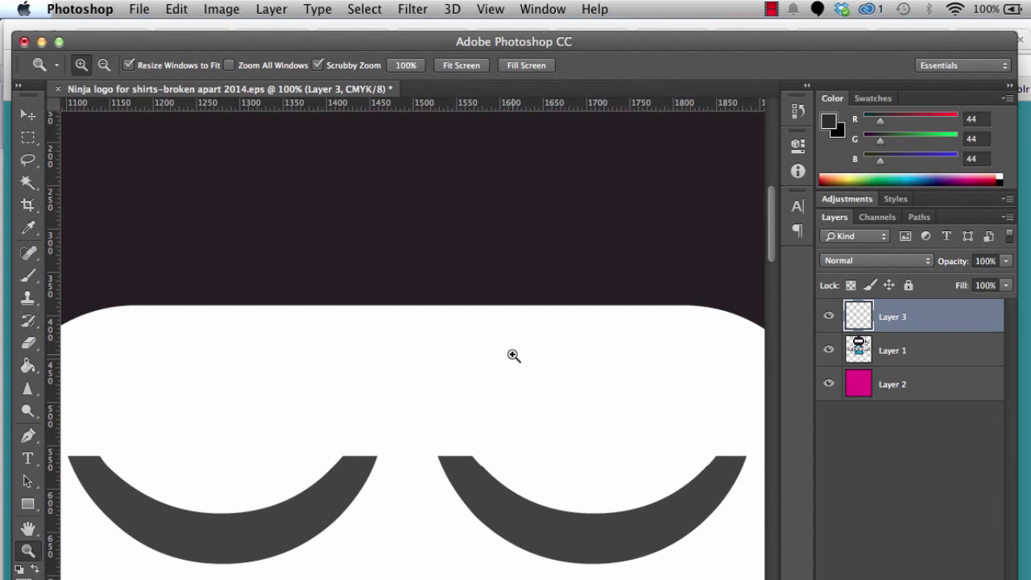
Step: Resize the logo to 280 × 300 px by setting a linked Height of 300 pixels
{"action": "left_click", "coordinate": [216, 7]}
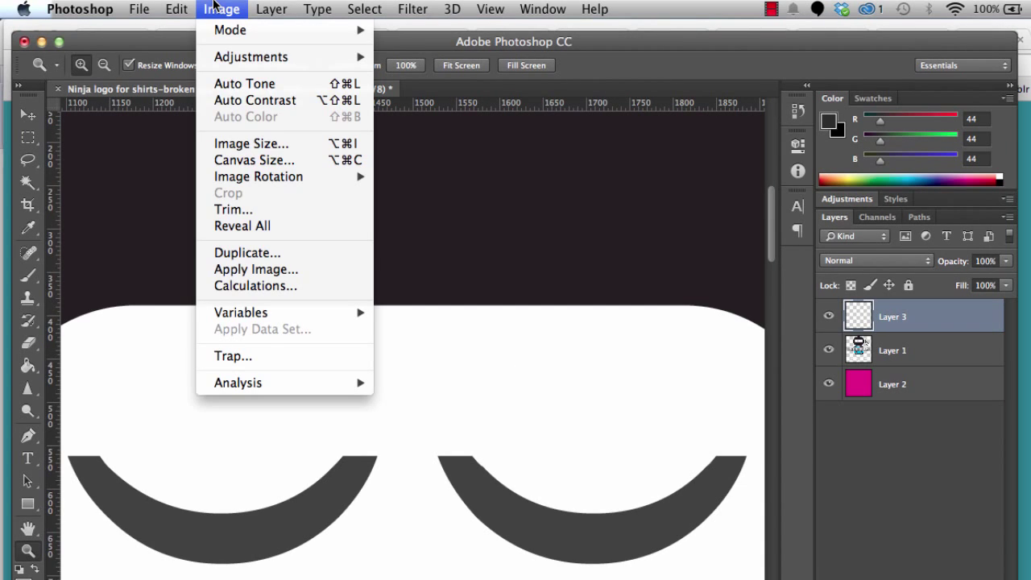
{"action": "left_click", "coordinate": [250, 144]}
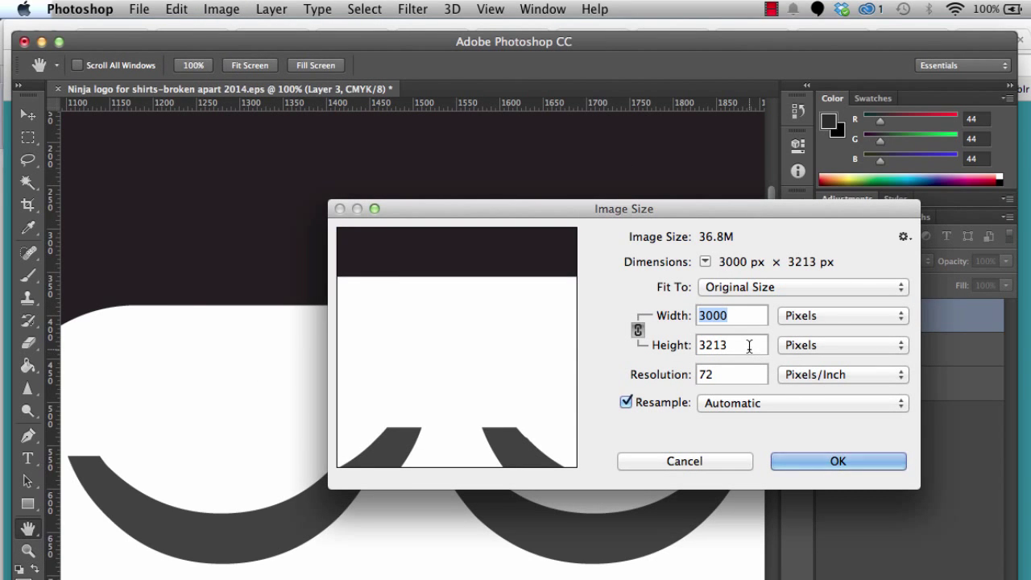
{"action": "left_click_drag", "start_coordinate": [713, 344], "coordinate": [681, 341]}
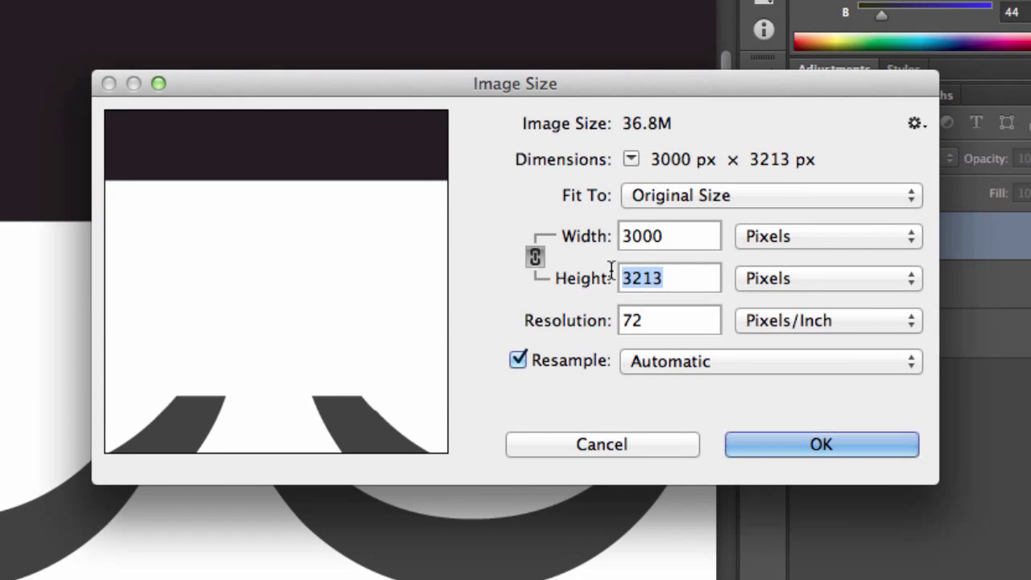
{"action": "left_click", "coordinate": [773, 237]}
{"action": "left_click", "coordinate": [701, 228]}
{"action": "left_click", "coordinate": [795, 236]}
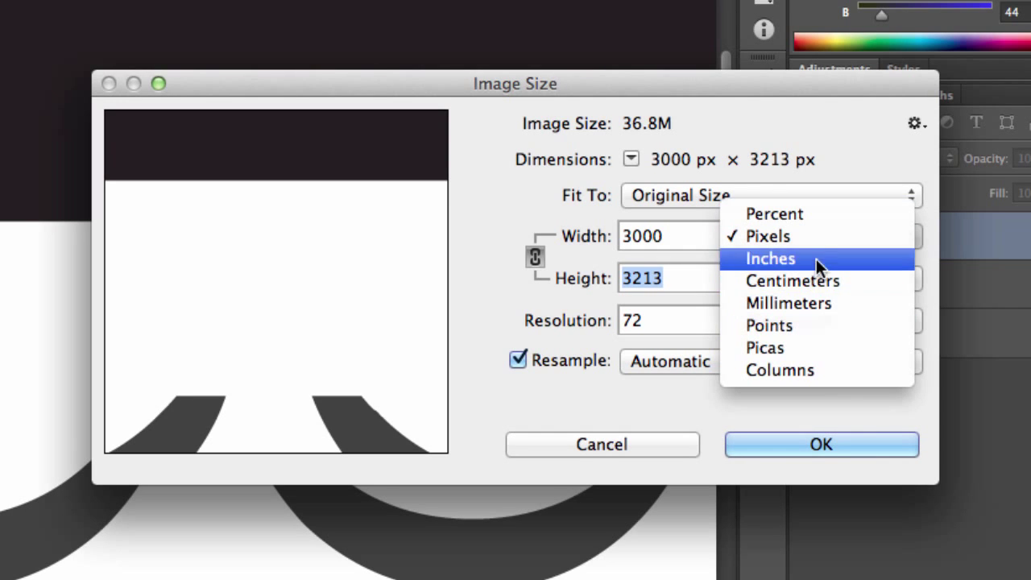
{"action": "left_click", "coordinate": [700, 209]}
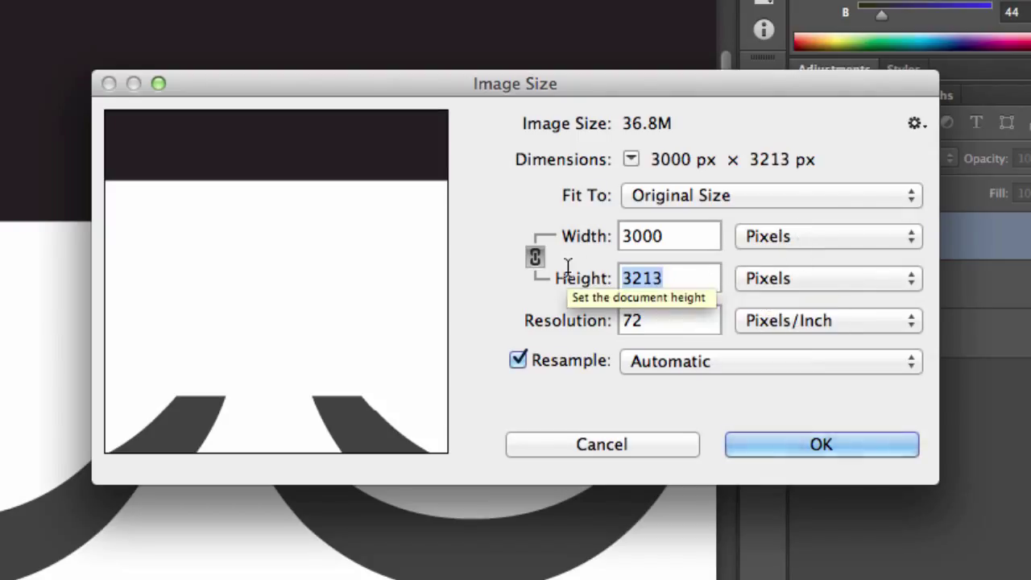
{"action": "type", "text": "300"}
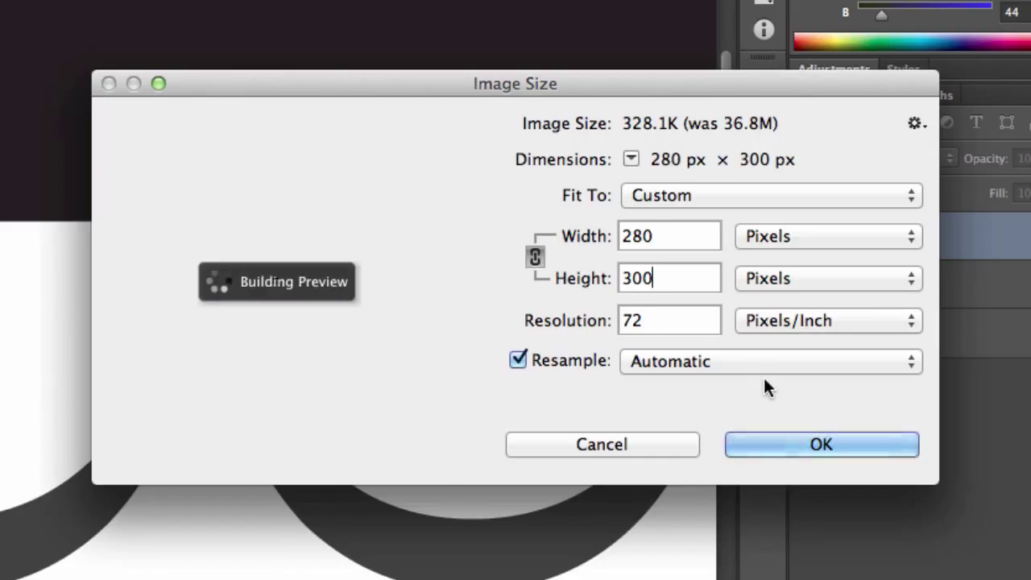
{"action": "mouse_move", "coordinate": [267, 301]}
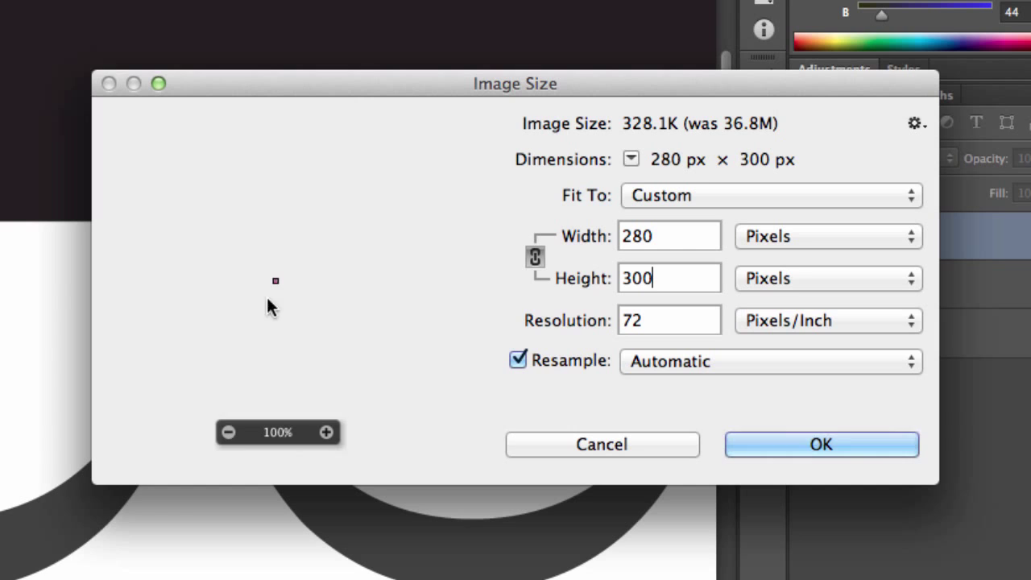
{"action": "left_click", "coordinate": [883, 444]}
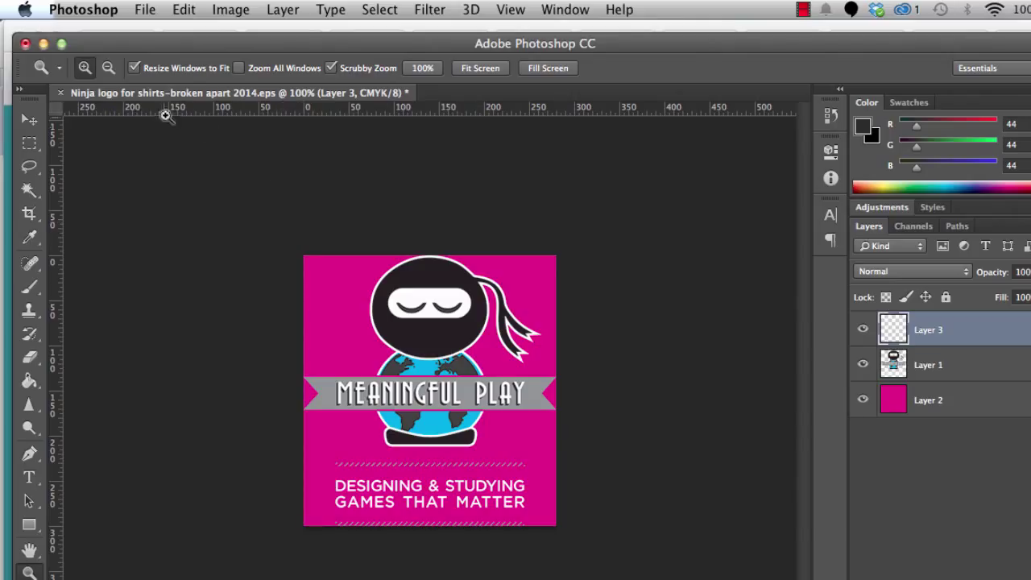
Step: Open Save for Web and compare Original, Optimized, 2-Up and 4-Up views, ending on Optimized
{"action": "left_click", "coordinate": [145, 9]}
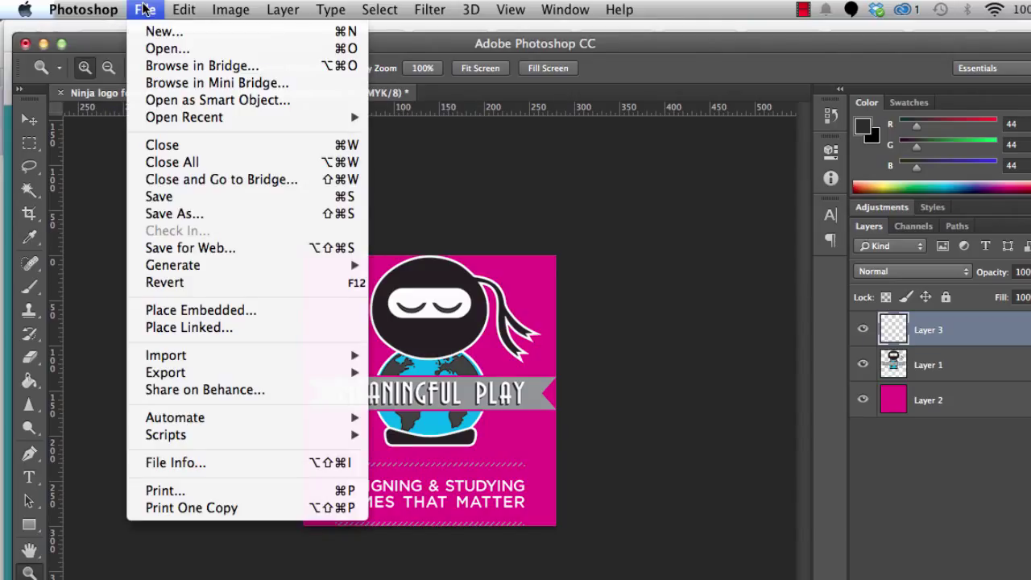
{"action": "left_click", "coordinate": [219, 247]}
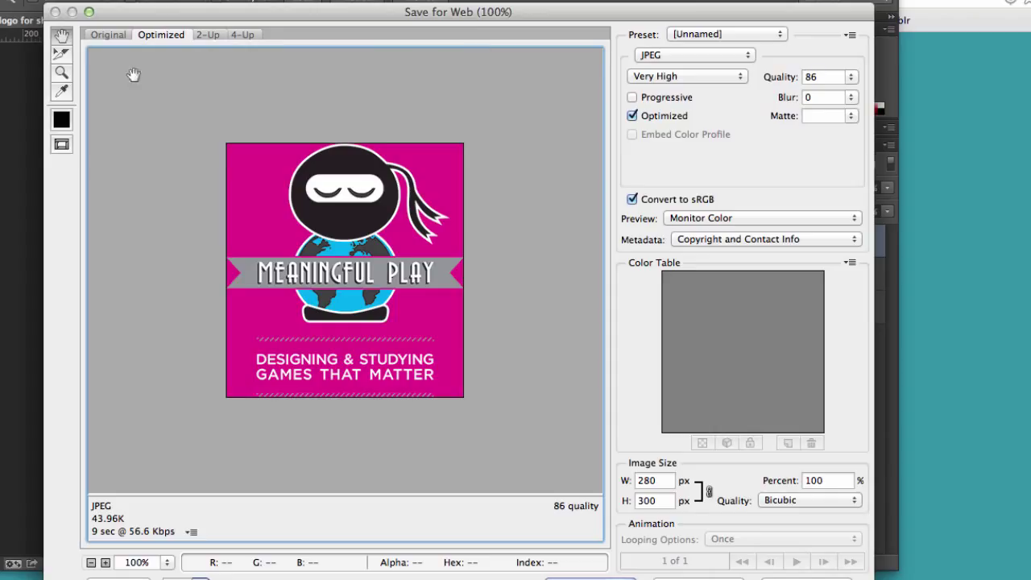
{"action": "left_click", "coordinate": [119, 40]}
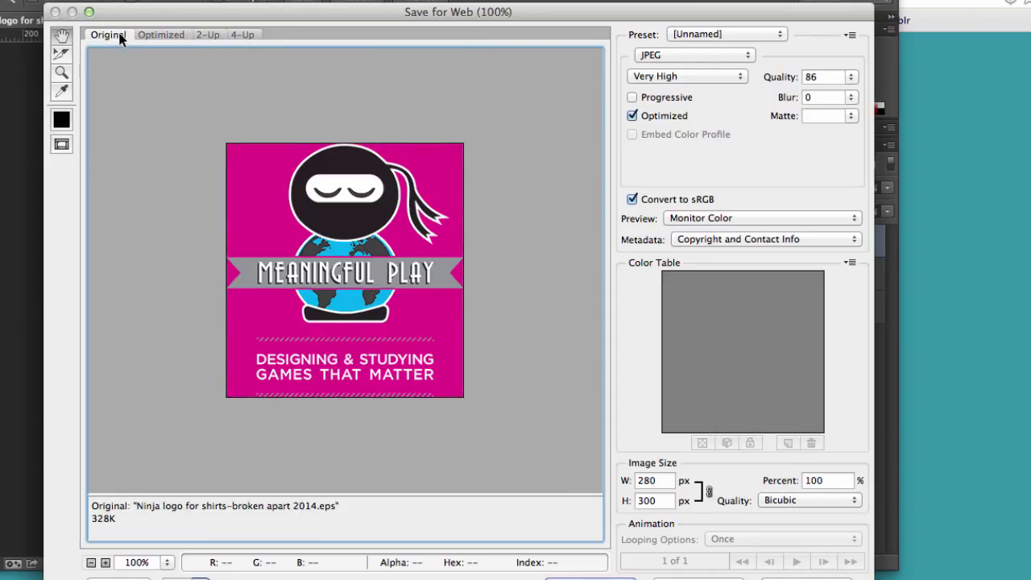
{"action": "left_click", "coordinate": [159, 39]}
{"action": "left_click", "coordinate": [208, 37]}
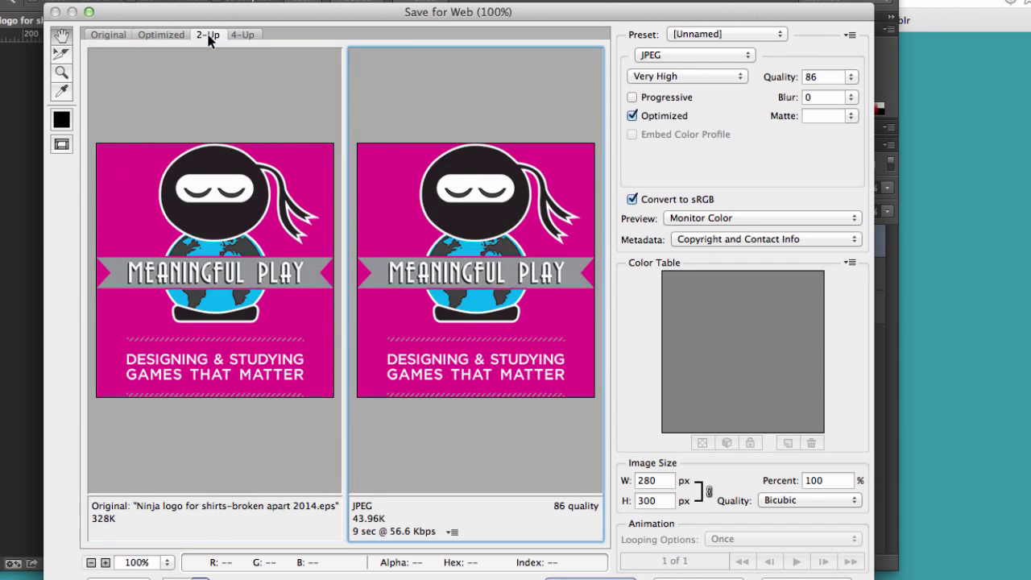
{"action": "left_click", "coordinate": [250, 36]}
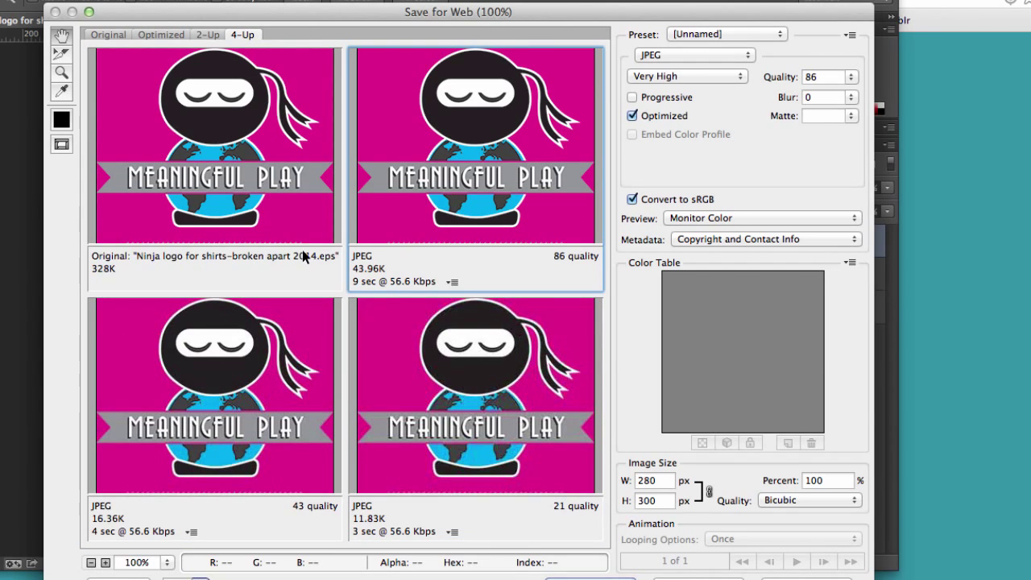
{"action": "left_click", "coordinate": [168, 32]}
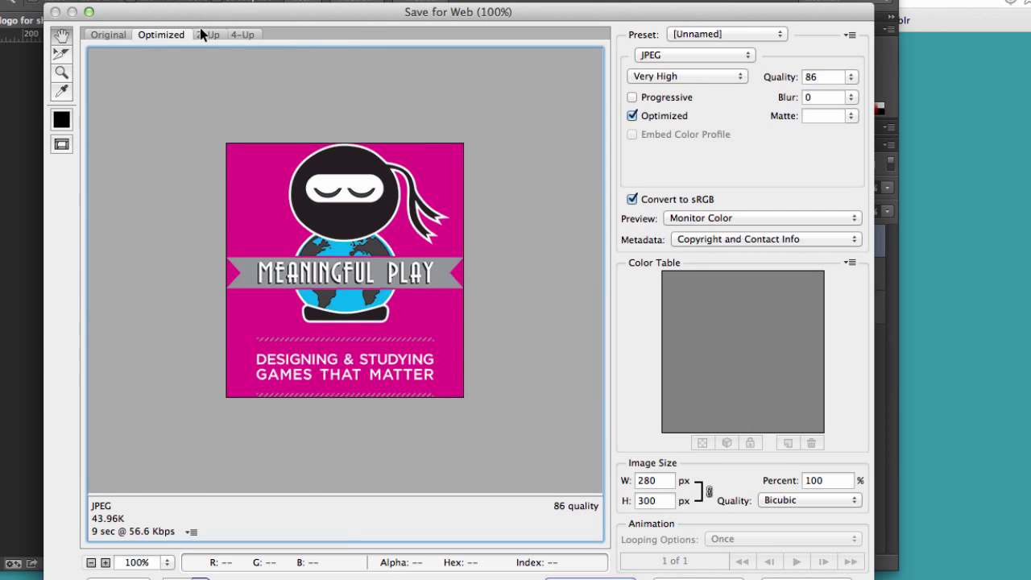
{"action": "left_click", "coordinate": [204, 34]}
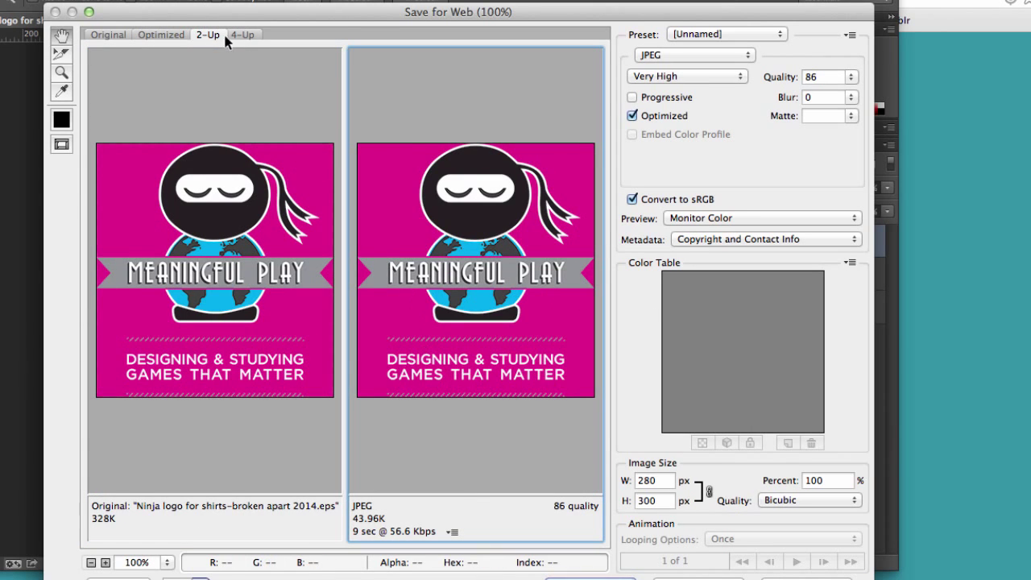
{"action": "left_click", "coordinate": [179, 33]}
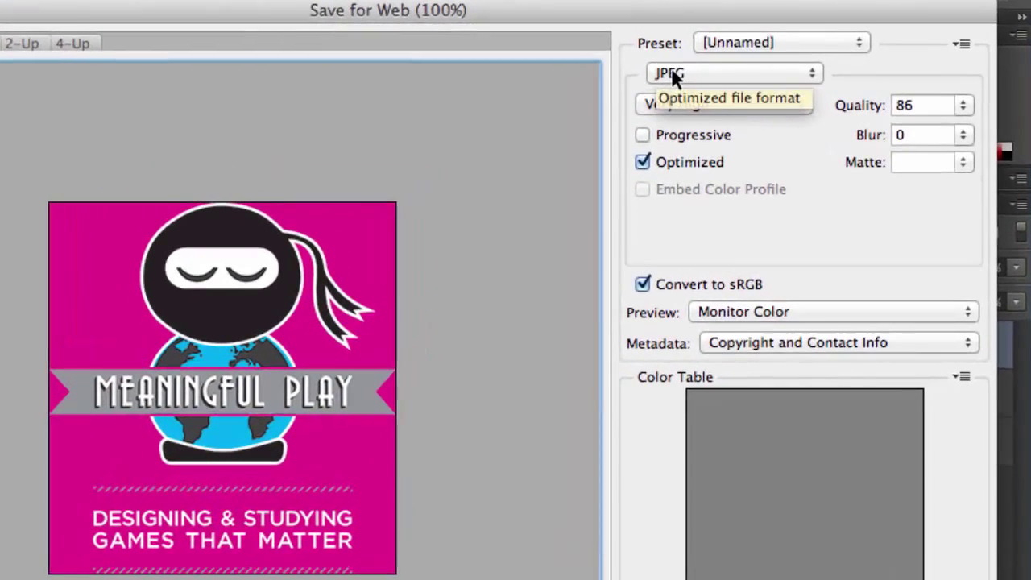
Step: Switch the web export format from JPEG to GIF
{"action": "left_click", "coordinate": [652, 55]}
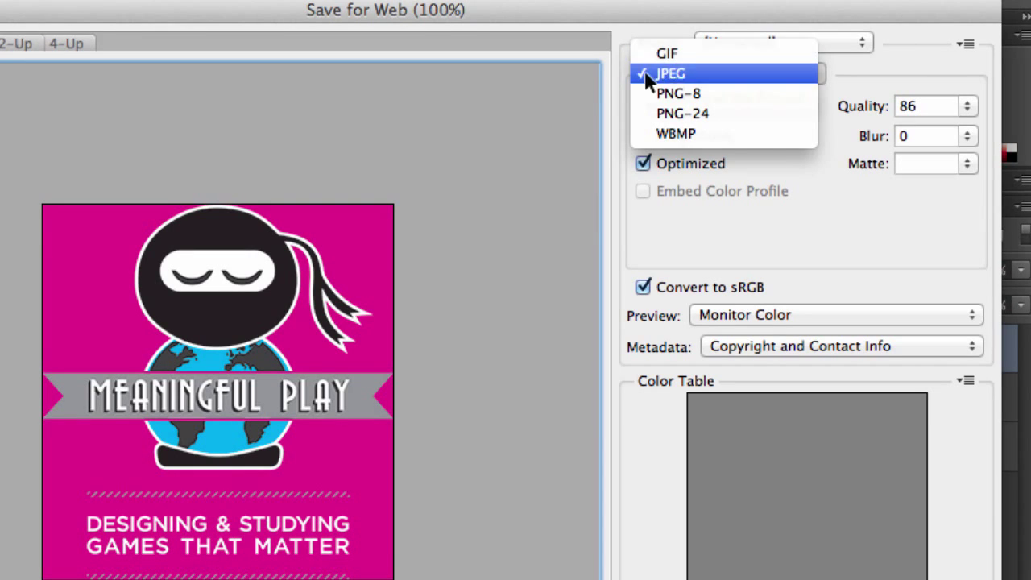
{"action": "left_click", "coordinate": [630, 70]}
{"action": "left_click", "coordinate": [720, 75]}
{"action": "left_click", "coordinate": [705, 55]}
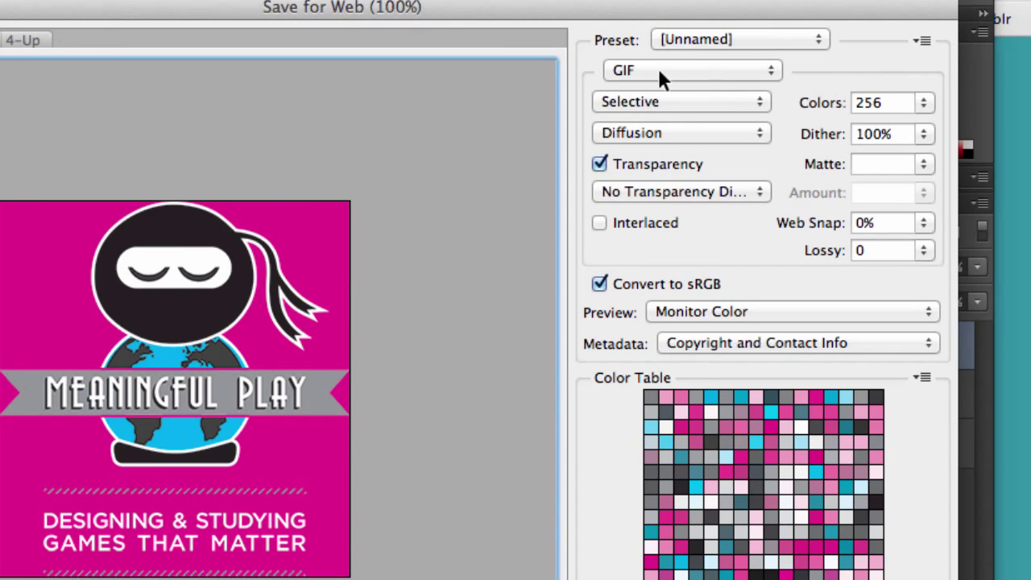
Step: Preview the GIF at 8, 4 and 2 colours, then restore 256 colours
{"action": "left_click", "coordinate": [923, 105]}
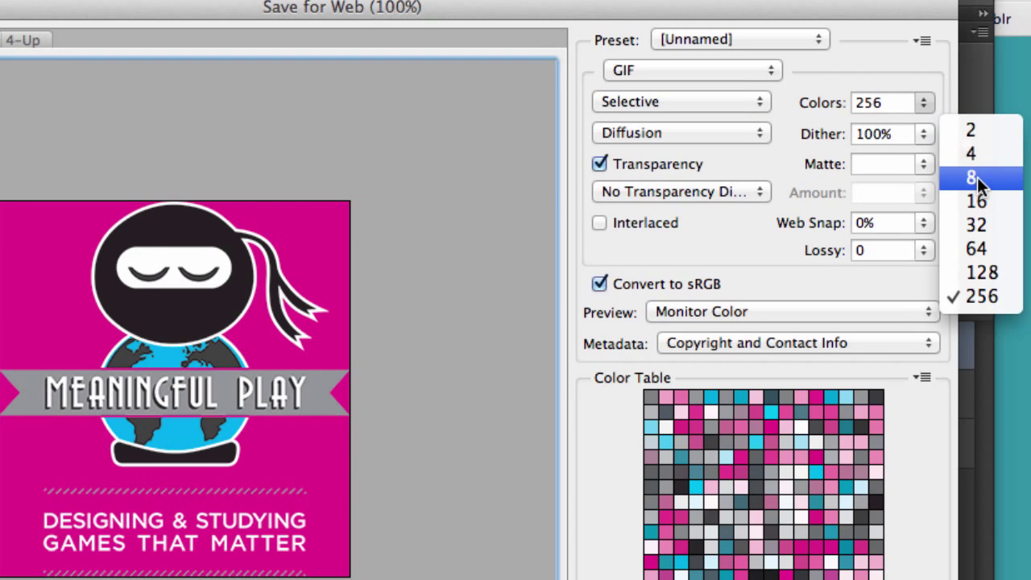
{"action": "left_click", "coordinate": [977, 177]}
{"action": "left_click", "coordinate": [925, 102]}
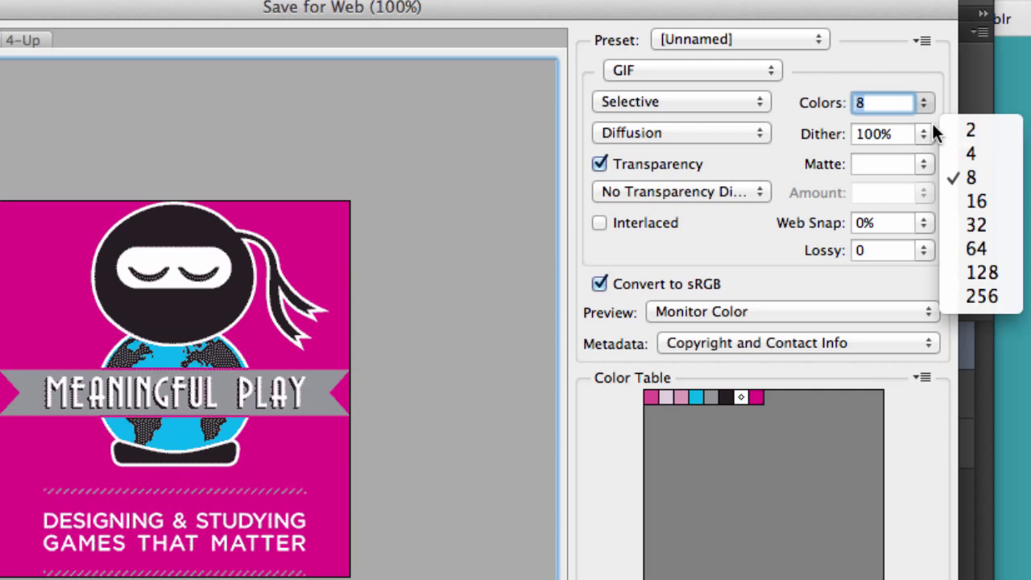
{"action": "left_click", "coordinate": [970, 153]}
{"action": "left_click", "coordinate": [927, 103]}
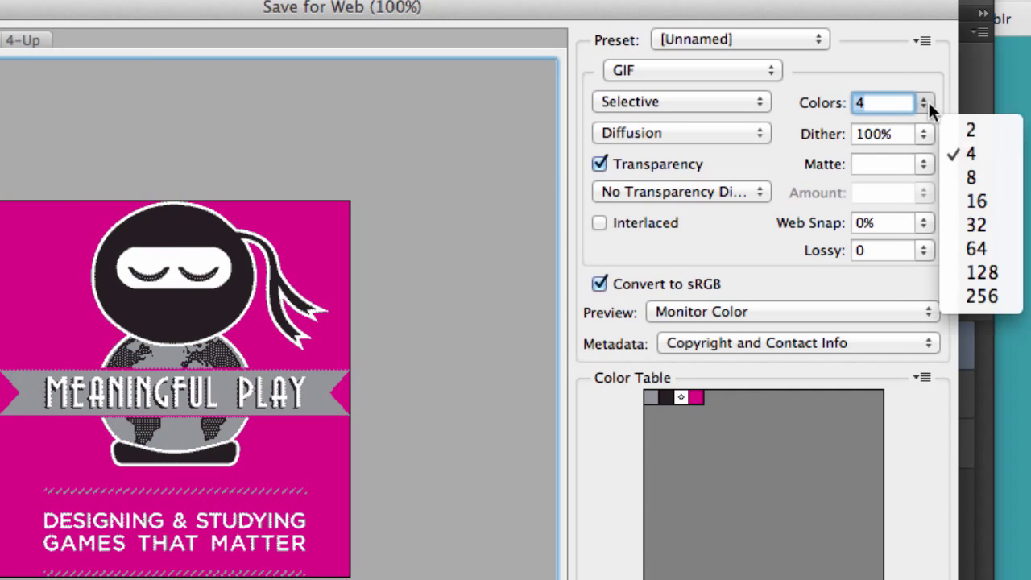
{"action": "left_click", "coordinate": [957, 129]}
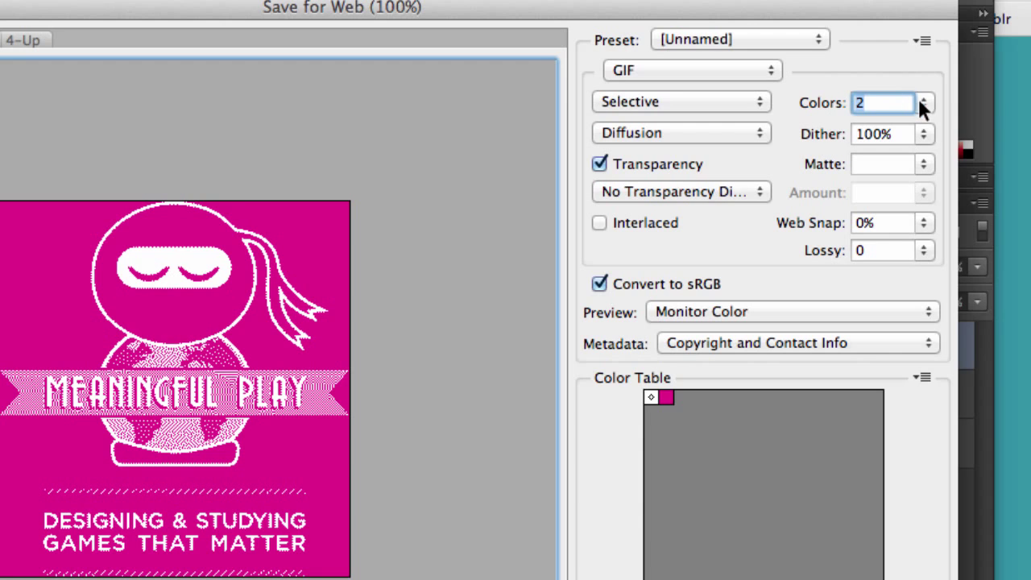
{"action": "left_click", "coordinate": [922, 103]}
{"action": "left_click", "coordinate": [983, 298]}
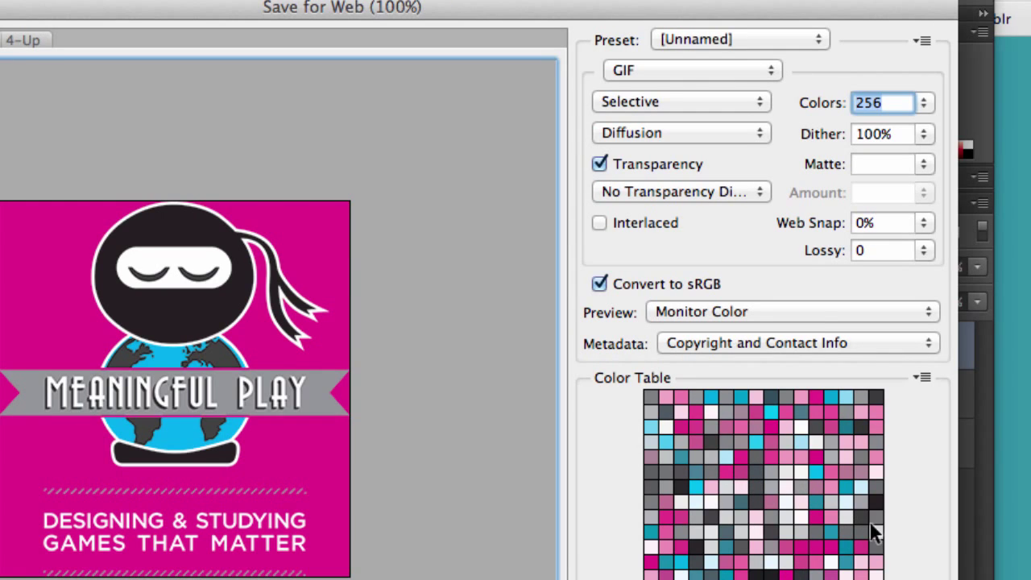
{"action": "left_click", "coordinate": [661, 71]}
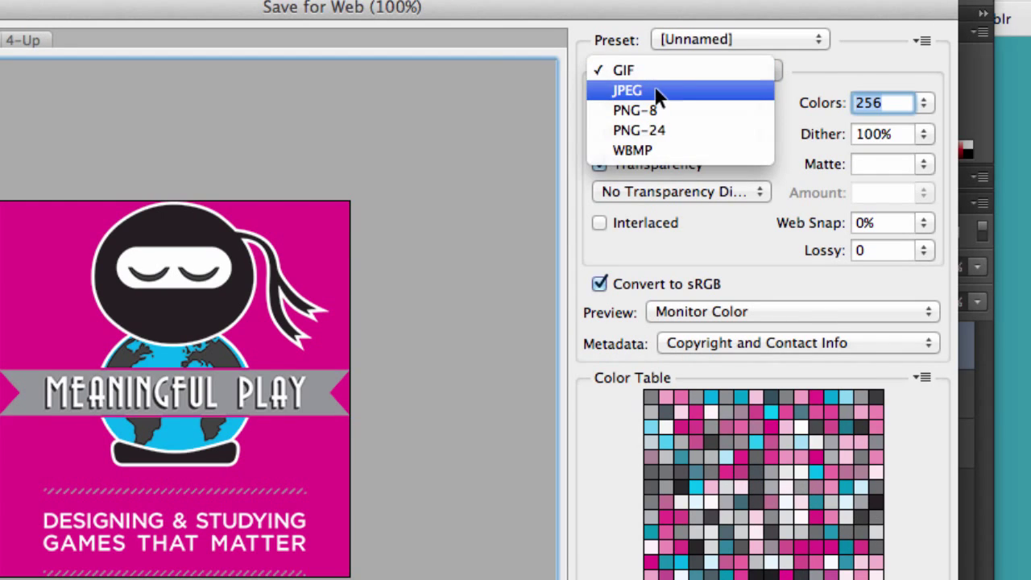
{"action": "left_click", "coordinate": [655, 90]}
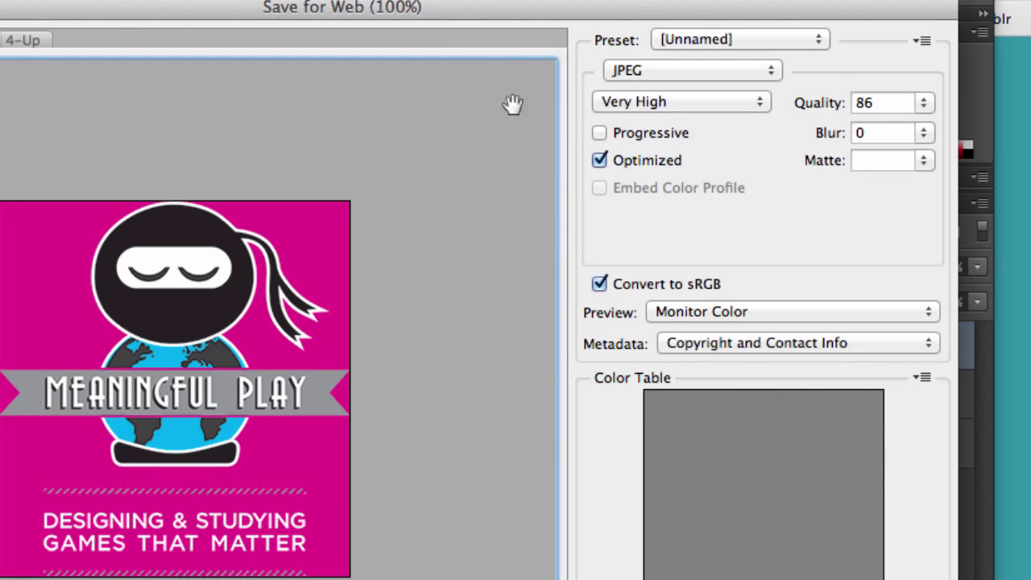
{"action": "left_click", "coordinate": [924, 102]}
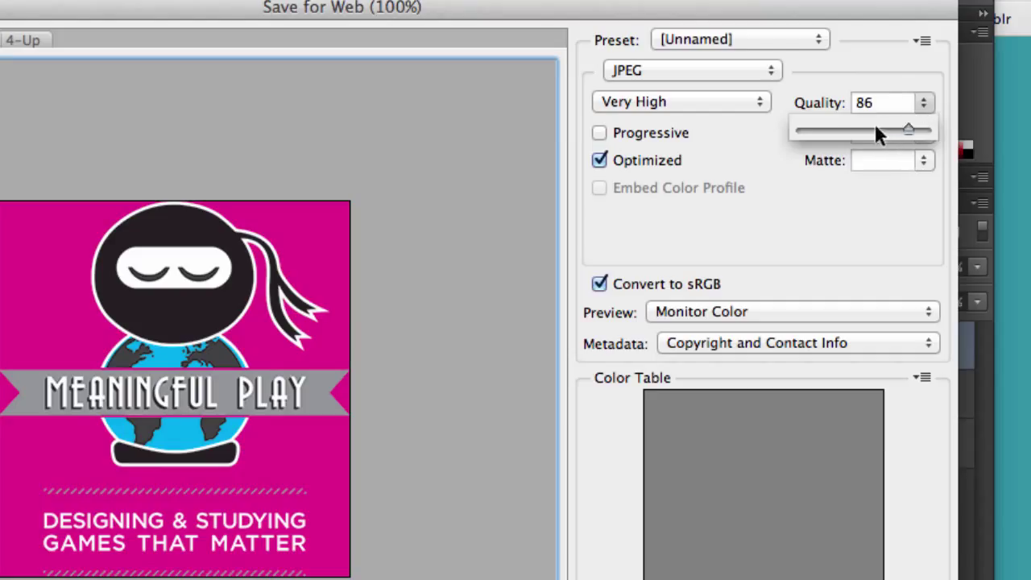
{"action": "left_click_drag", "start_coordinate": [877, 129], "coordinate": [771, 129]}
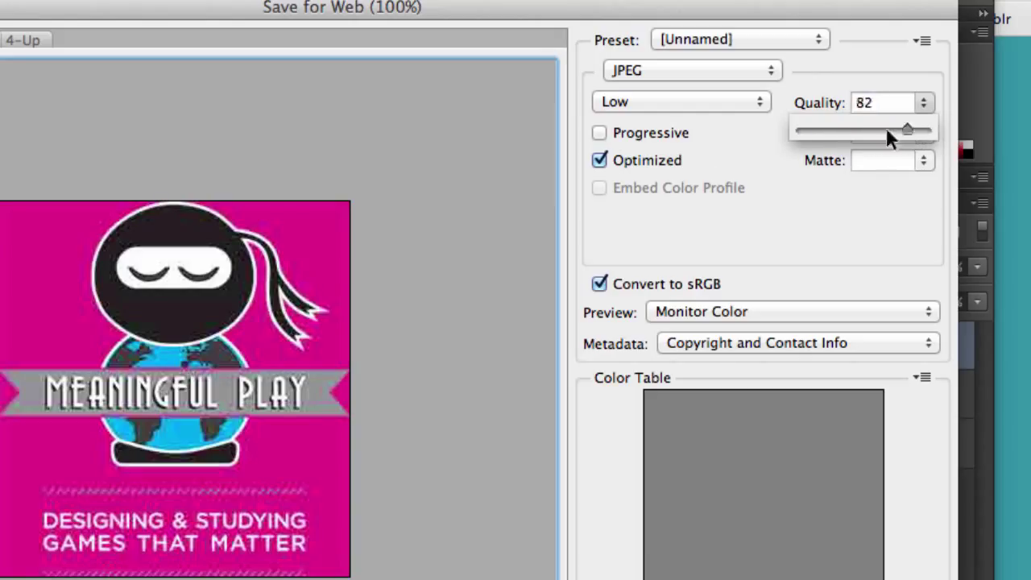
{"action": "left_click_drag", "start_coordinate": [874, 125], "coordinate": [906, 126]}
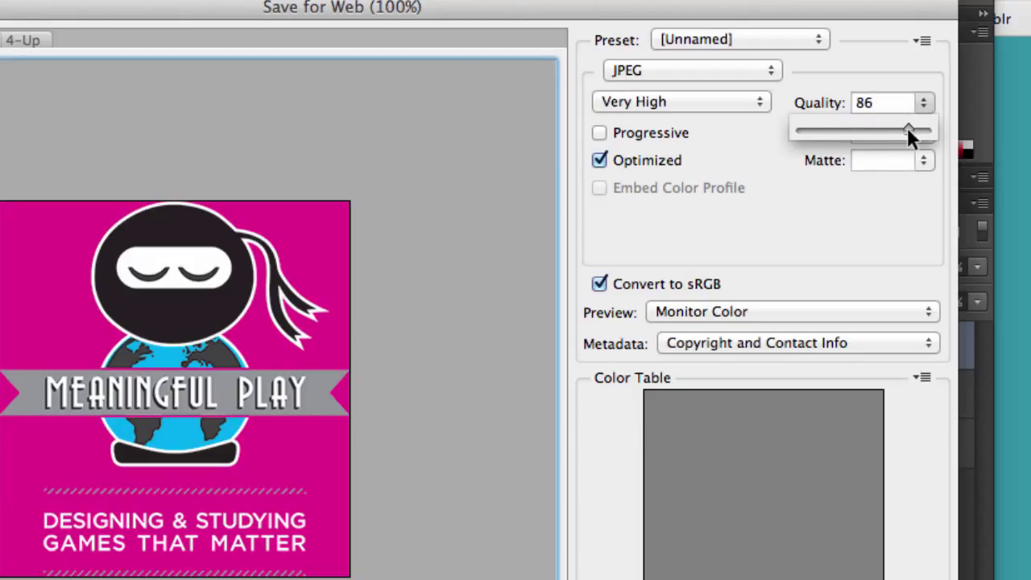
{"action": "left_click", "coordinate": [487, 162]}
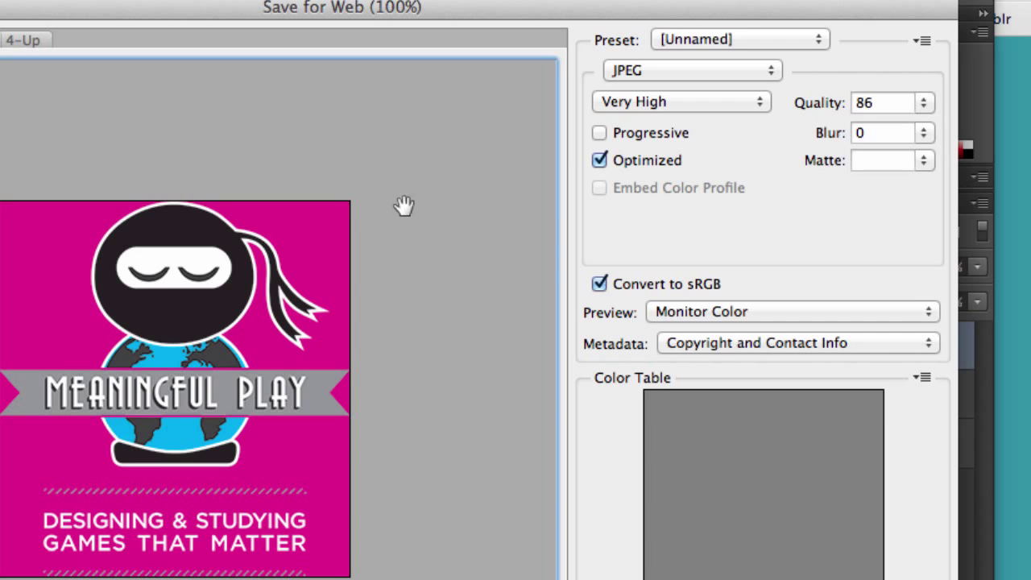
{"action": "left_click", "coordinate": [745, 102]}
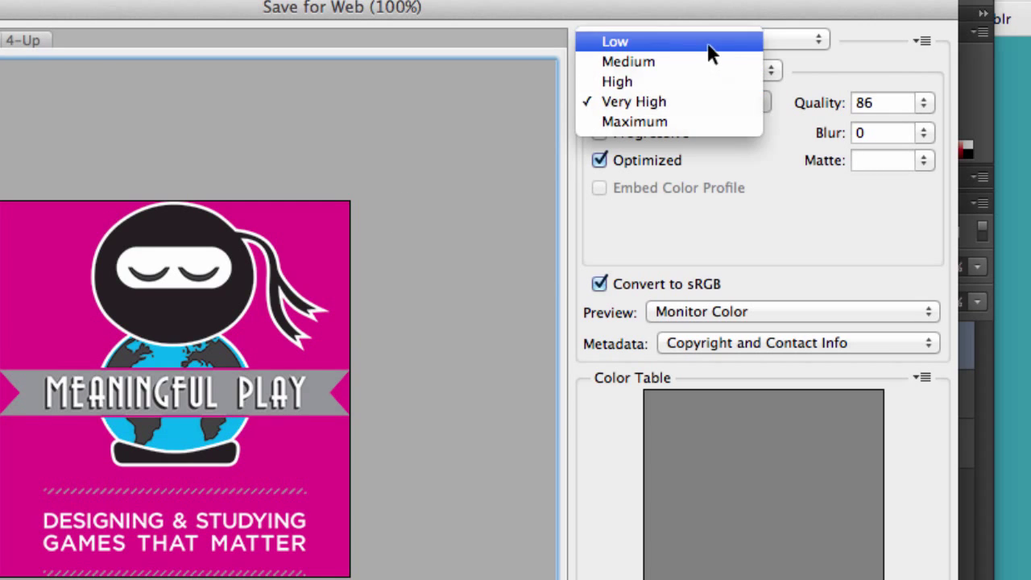
{"action": "left_click", "coordinate": [707, 41]}
{"action": "left_click", "coordinate": [702, 97]}
{"action": "left_click", "coordinate": [699, 161]}
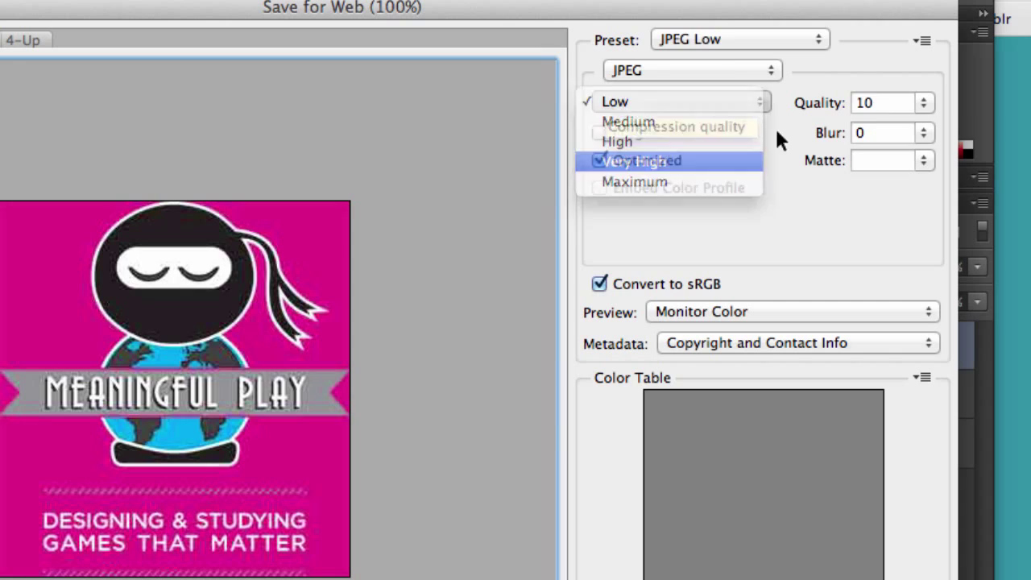
{"action": "left_click_drag", "start_coordinate": [891, 103], "coordinate": [854, 102]}
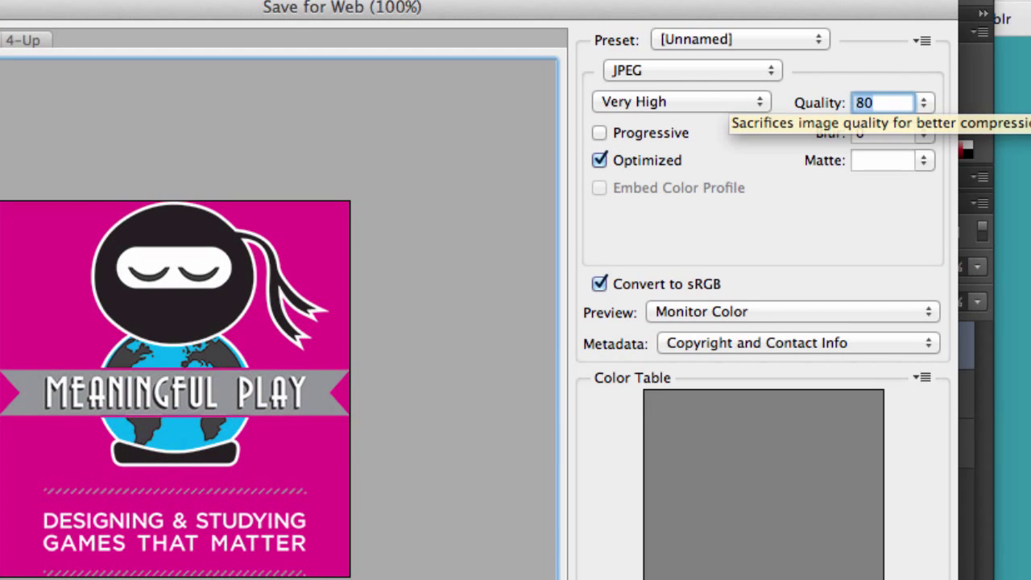
{"action": "type", "text": "86"}
{"action": "left_click", "coordinate": [681, 70]}
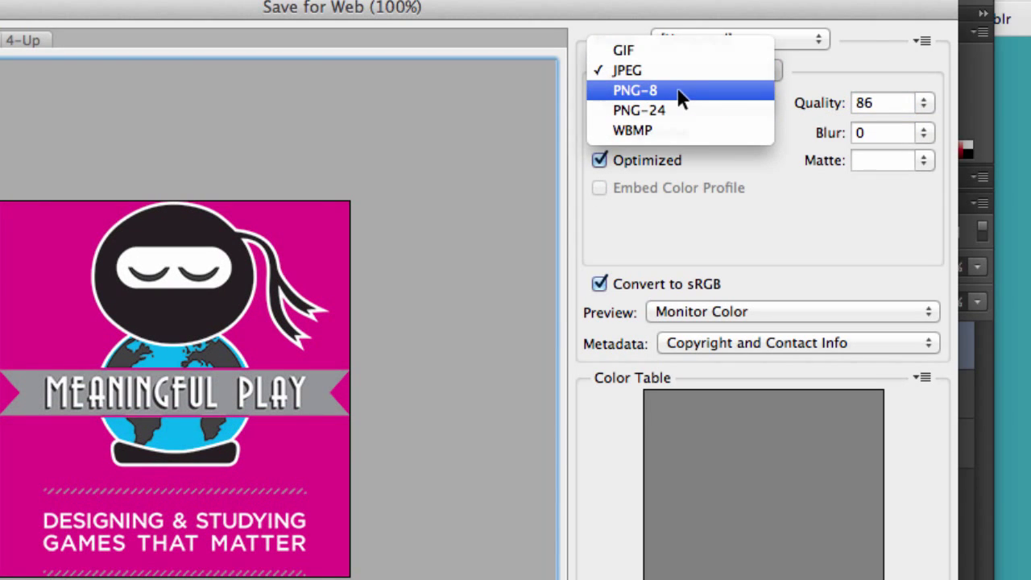
{"action": "left_click", "coordinate": [679, 111]}
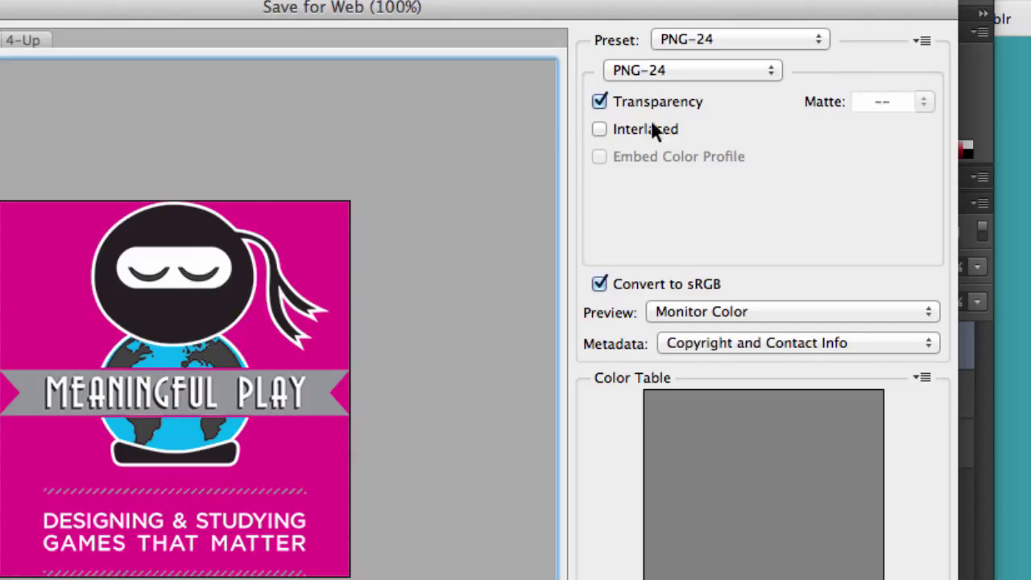
{"action": "left_click", "coordinate": [658, 71]}
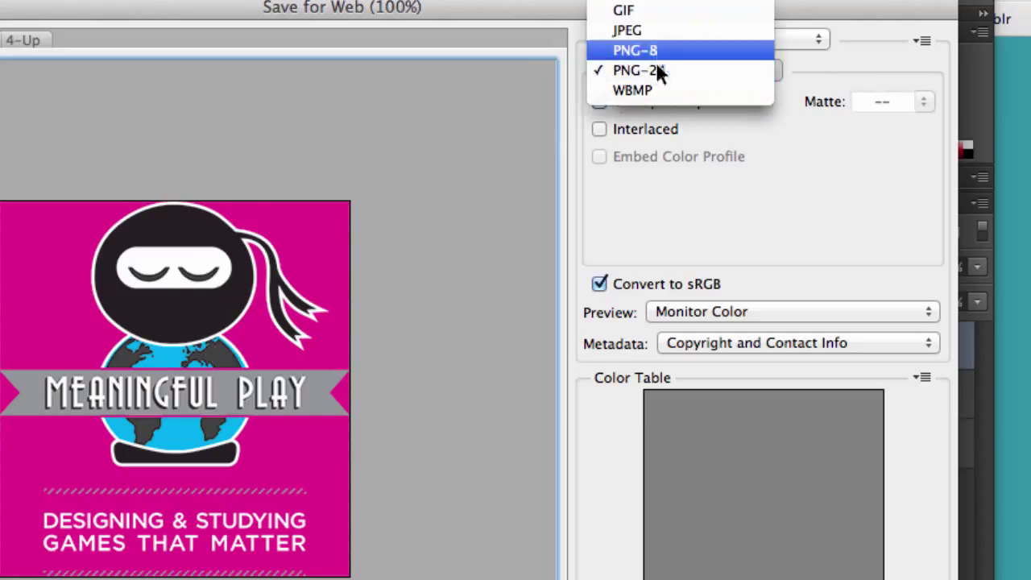
{"action": "left_click", "coordinate": [658, 33]}
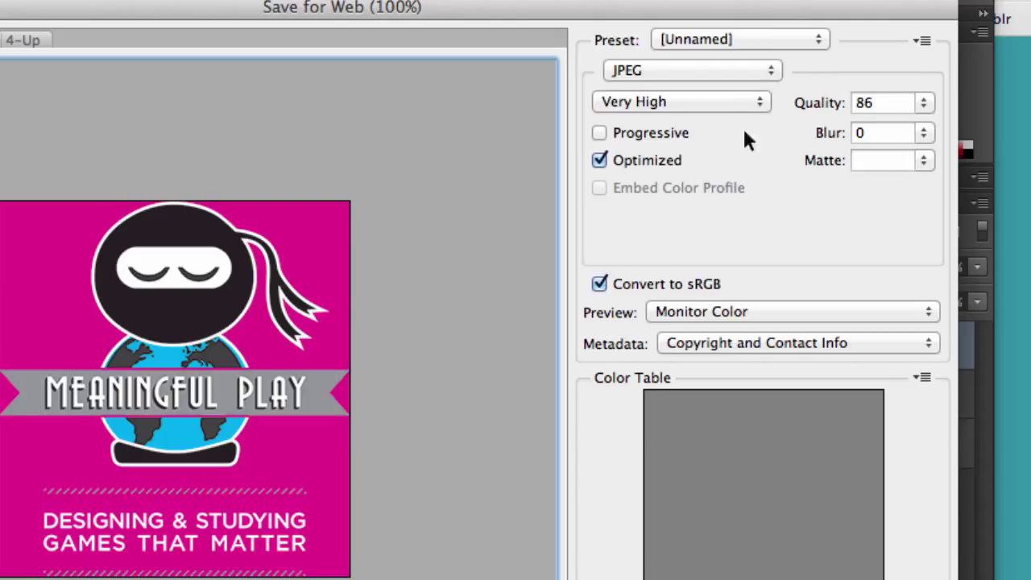
{"action": "left_click", "coordinate": [626, 71]}
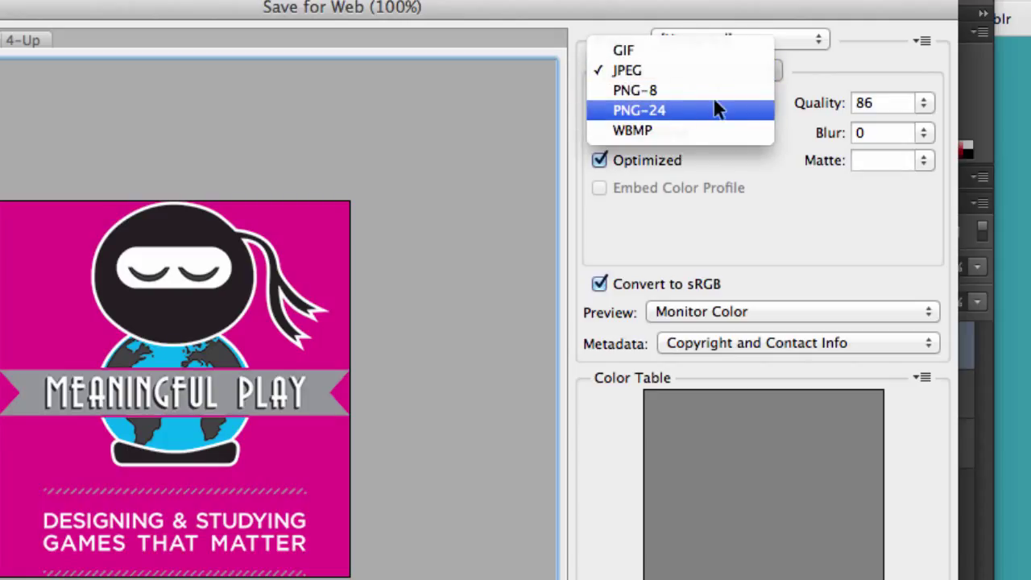
Step: Dismiss the format list, keeping JPEG as the format
{"action": "left_click", "coordinate": [375, 99]}
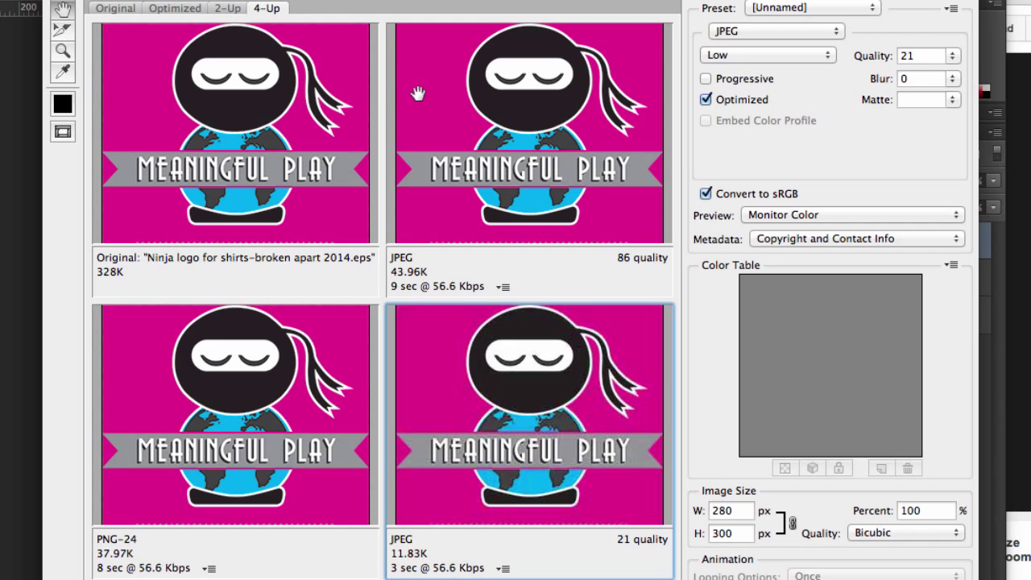
Step: Magnify all previews to 200% and pan to the MEANINGFUL PLAY banner
{"action": "right_click", "coordinate": [474, 137]}
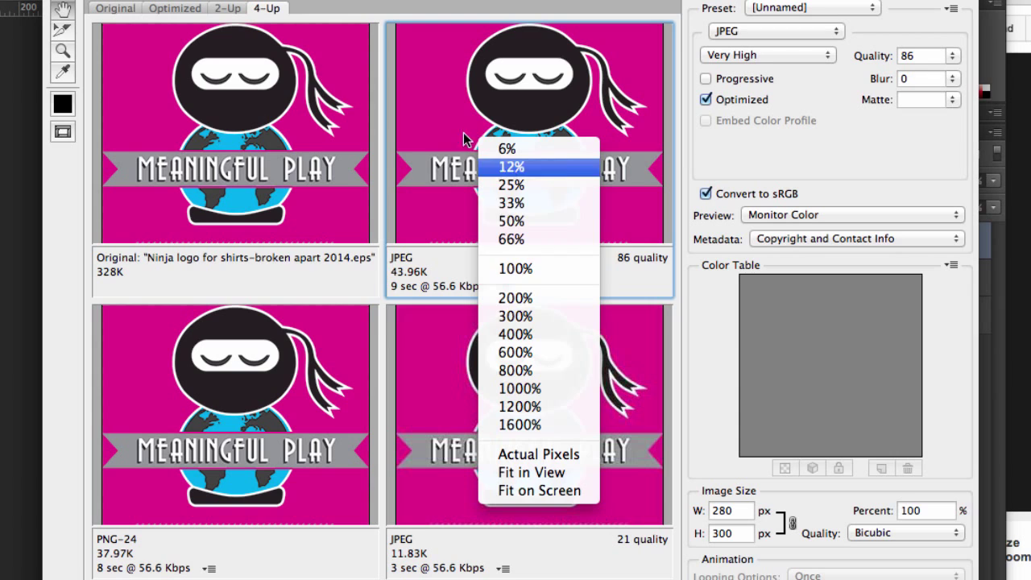
{"action": "left_click", "coordinate": [525, 300]}
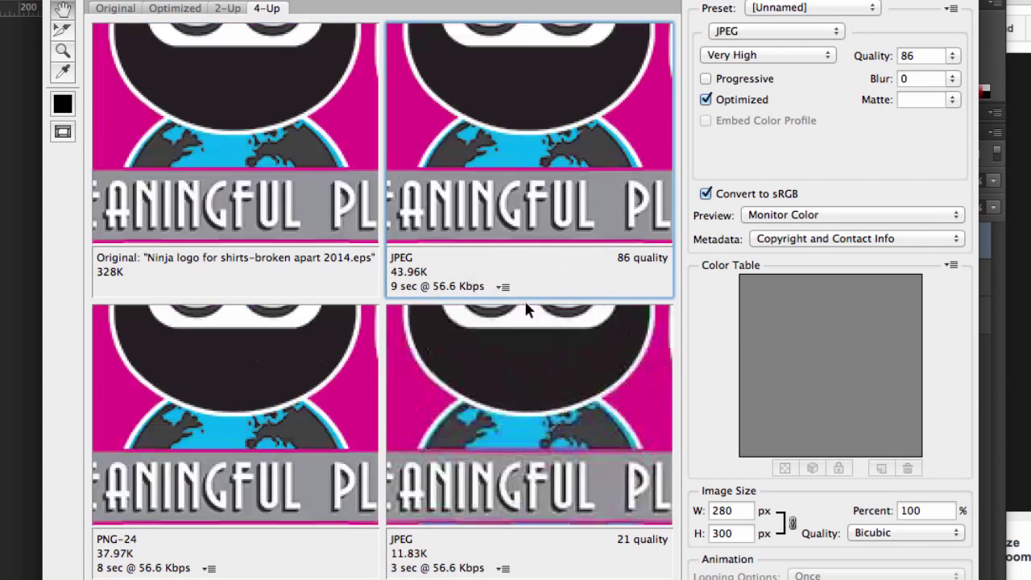
{"action": "left_click_drag", "start_coordinate": [471, 150], "coordinate": [517, 111]}
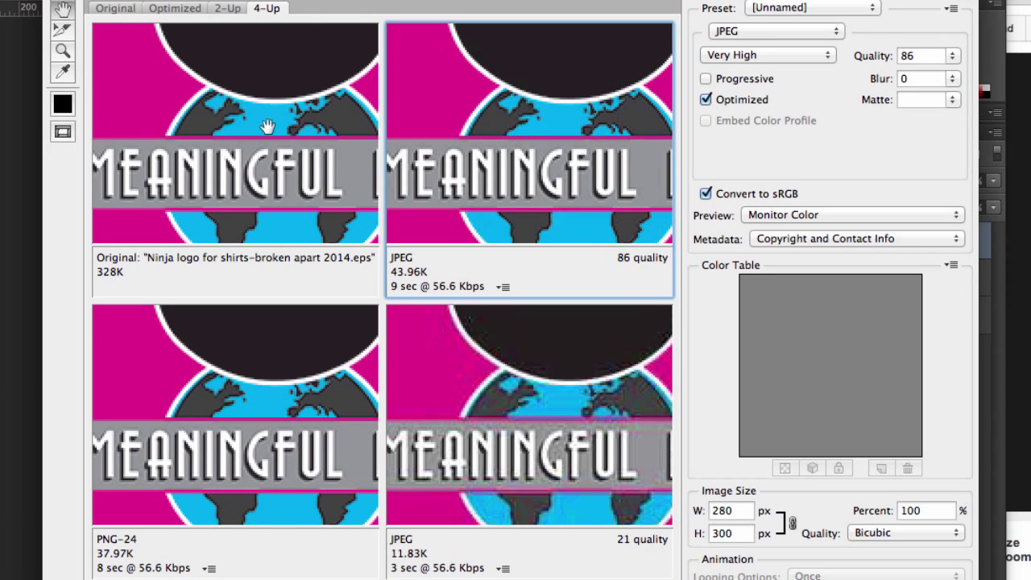
{"action": "left_click_drag", "start_coordinate": [199, 192], "coordinate": [189, 190]}
Step: Compare the JPEG 86, PNG-24 and JPEG 21 panes, ending on JPEG 86
{"action": "left_click", "coordinate": [516, 145]}
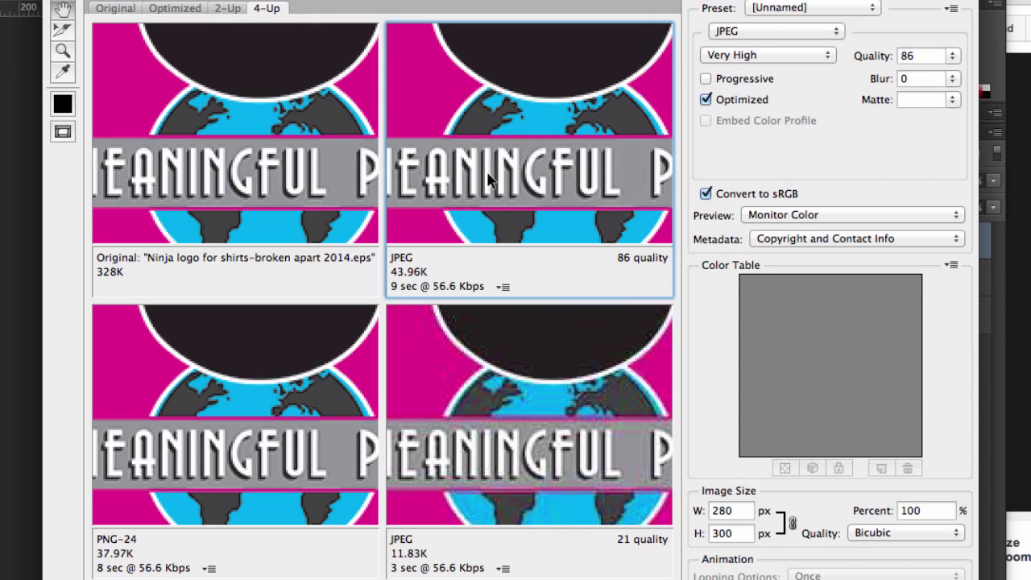
{"action": "left_click", "coordinate": [463, 445]}
{"action": "left_click", "coordinate": [278, 383]}
{"action": "left_click", "coordinate": [500, 203]}
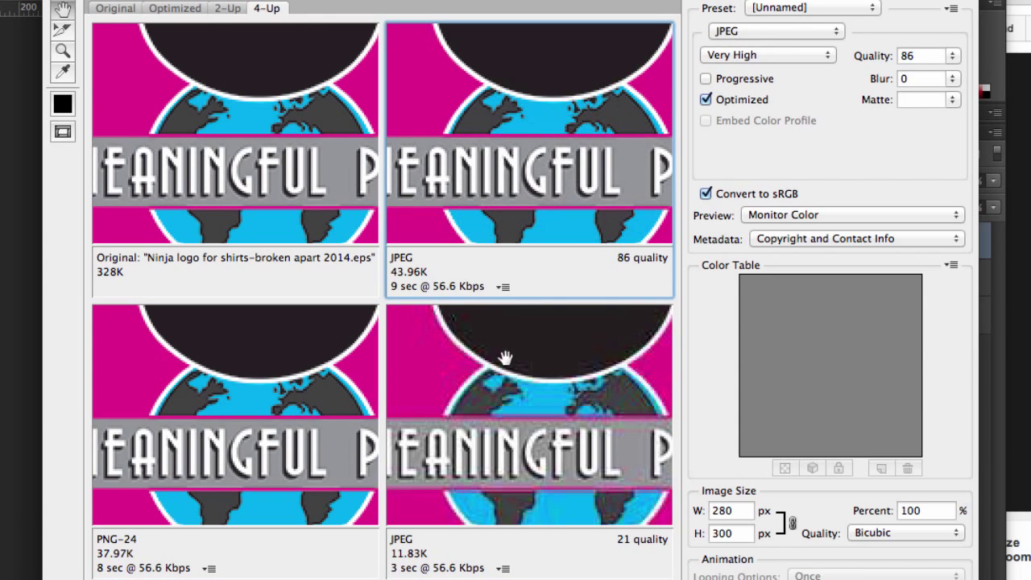
{"action": "left_click", "coordinate": [502, 357]}
{"action": "left_click", "coordinate": [529, 177]}
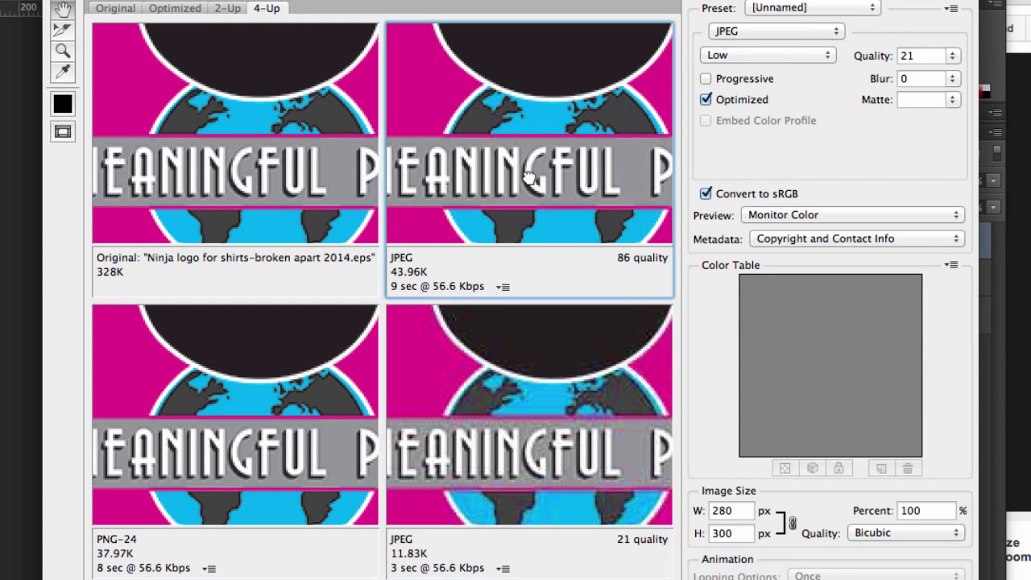
Step: Set the top-right pane to PNG-24 and the bottom-left pane to JPEG quality 0
{"action": "left_click", "coordinate": [764, 32]}
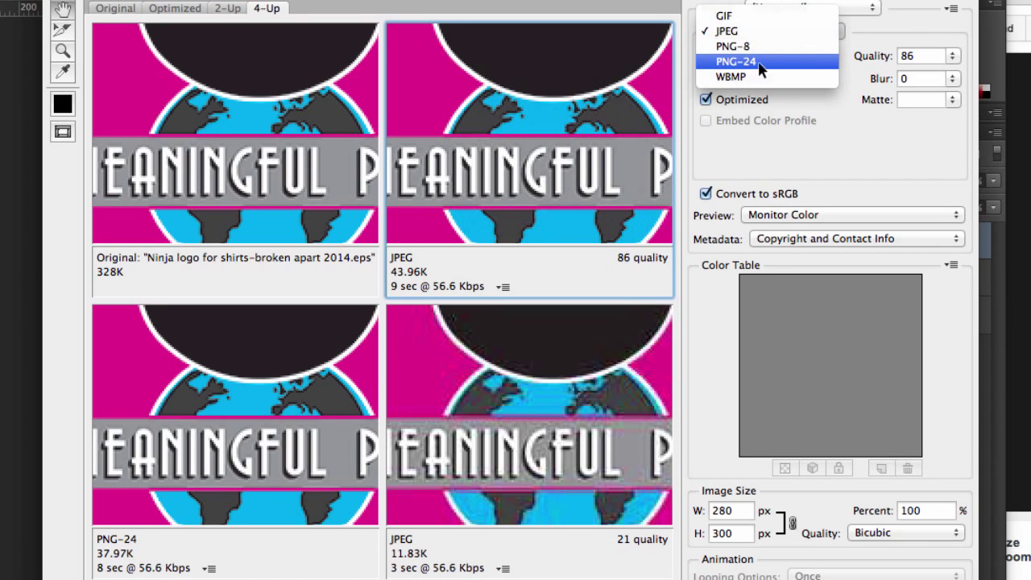
{"action": "left_click", "coordinate": [759, 68]}
{"action": "left_click", "coordinate": [211, 413]}
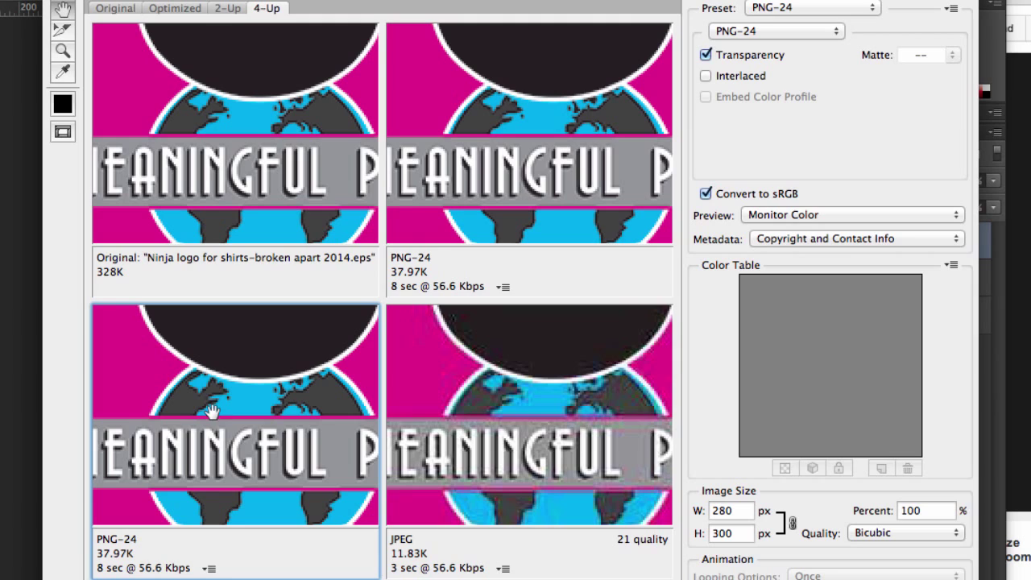
{"action": "left_click", "coordinate": [726, 31]}
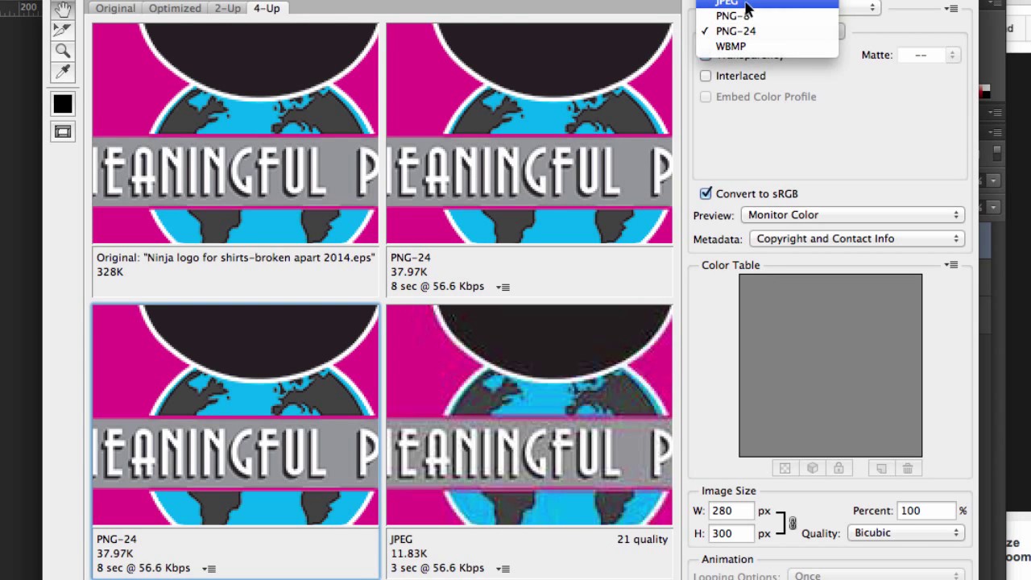
{"action": "left_click", "coordinate": [748, 7]}
{"action": "left_click", "coordinate": [951, 56]}
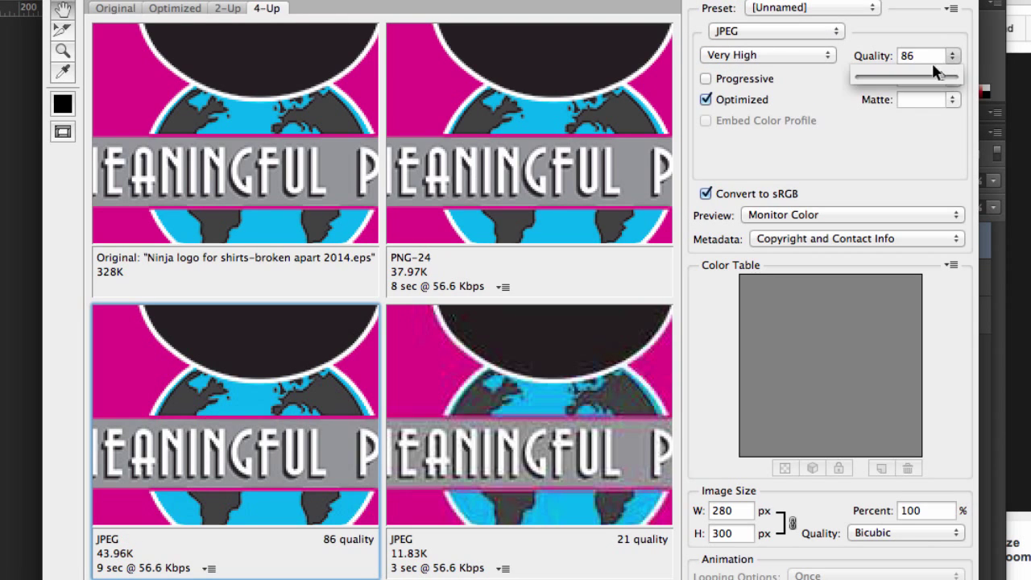
{"action": "left_click_drag", "start_coordinate": [836, 72], "coordinate": [836, 72]}
Step: Set the bottom-right pane to Maximum JPEG quality 100 and compare all panes
{"action": "left_click", "coordinate": [523, 440]}
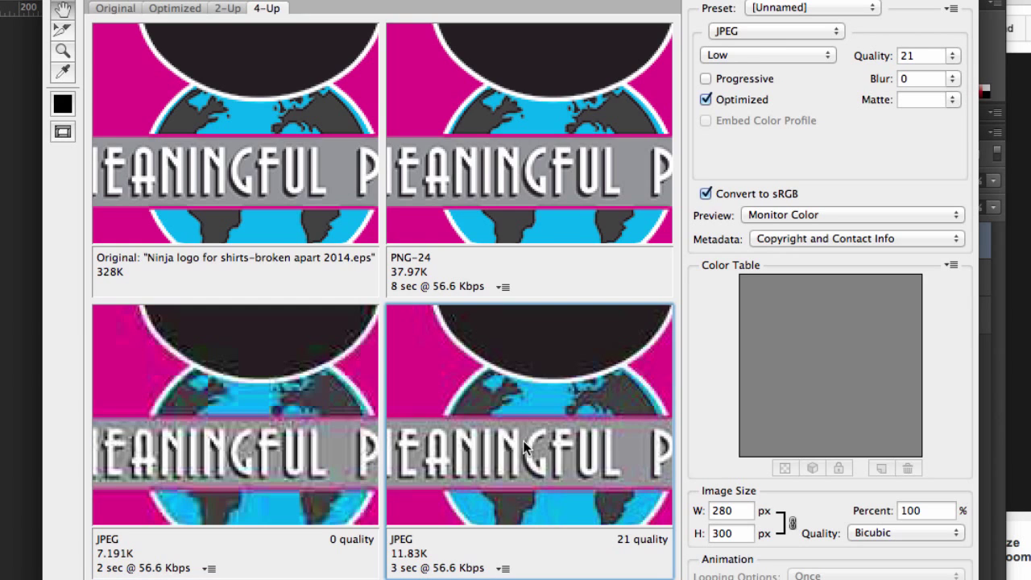
{"action": "left_click", "coordinate": [753, 52]}
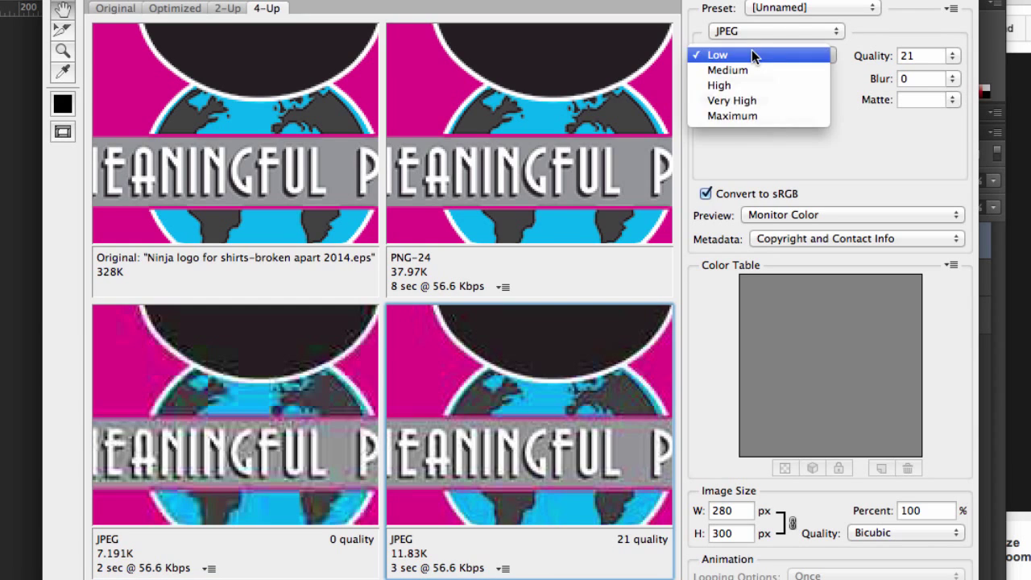
{"action": "left_click", "coordinate": [753, 115]}
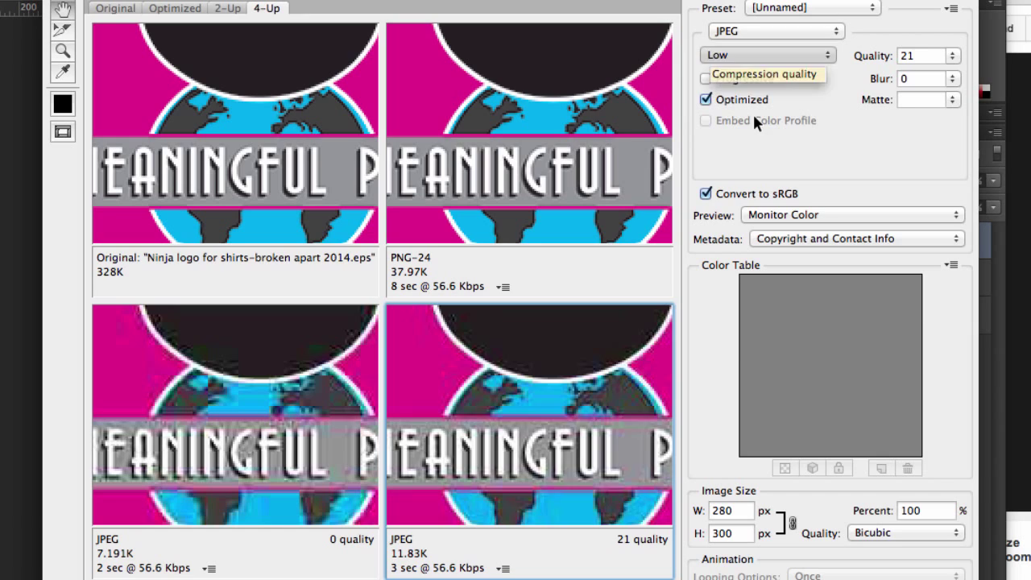
{"action": "left_click", "coordinate": [253, 414]}
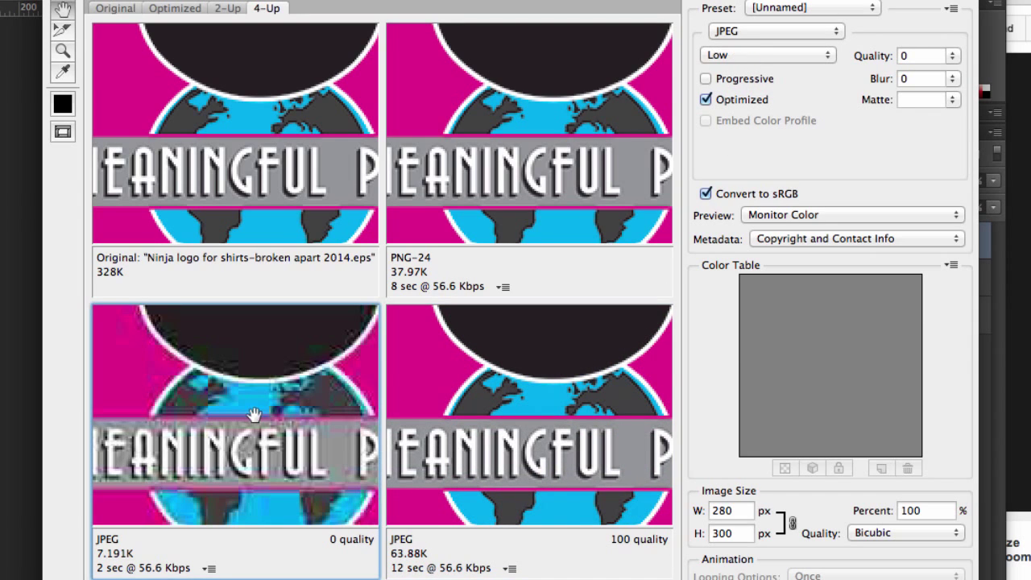
{"action": "left_click", "coordinate": [463, 382]}
{"action": "left_click", "coordinate": [487, 181]}
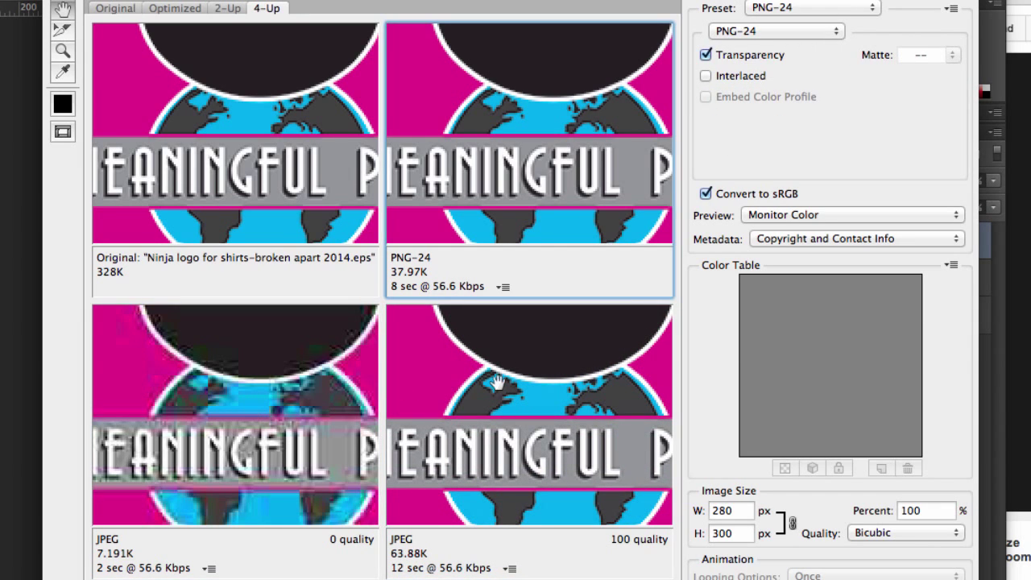
{"action": "left_click", "coordinate": [277, 166]}
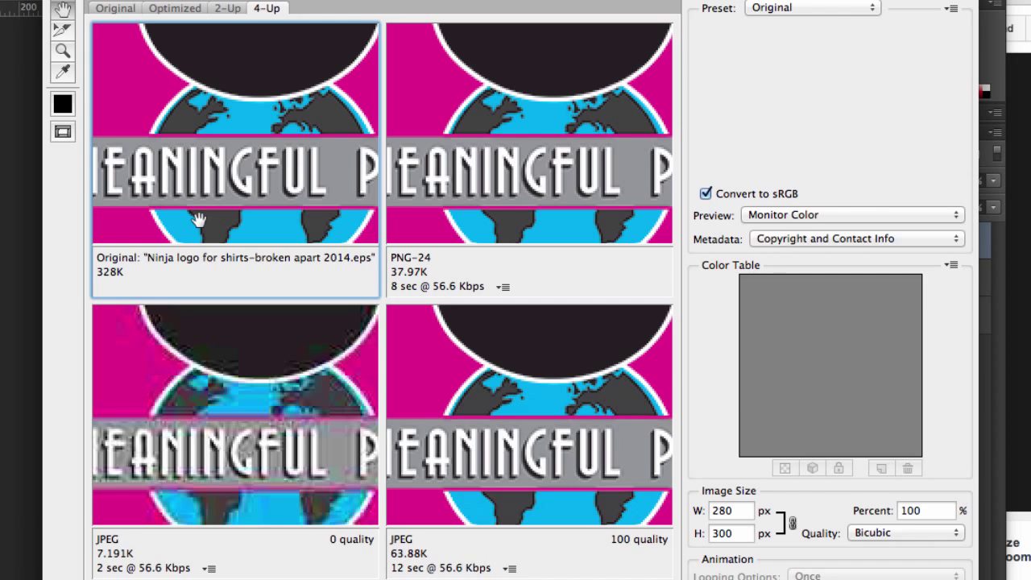
Step: Show the 0-quality JPEG alone in the Optimized view, keeping JPEG format
{"action": "left_click", "coordinate": [202, 421]}
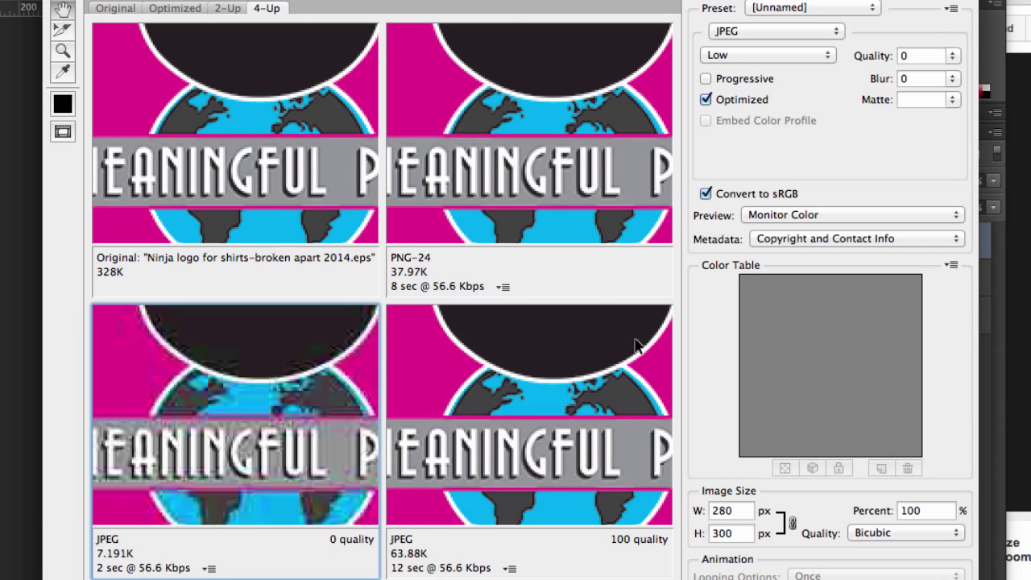
{"action": "left_click", "coordinate": [174, 8]}
{"action": "left_click", "coordinate": [748, 32]}
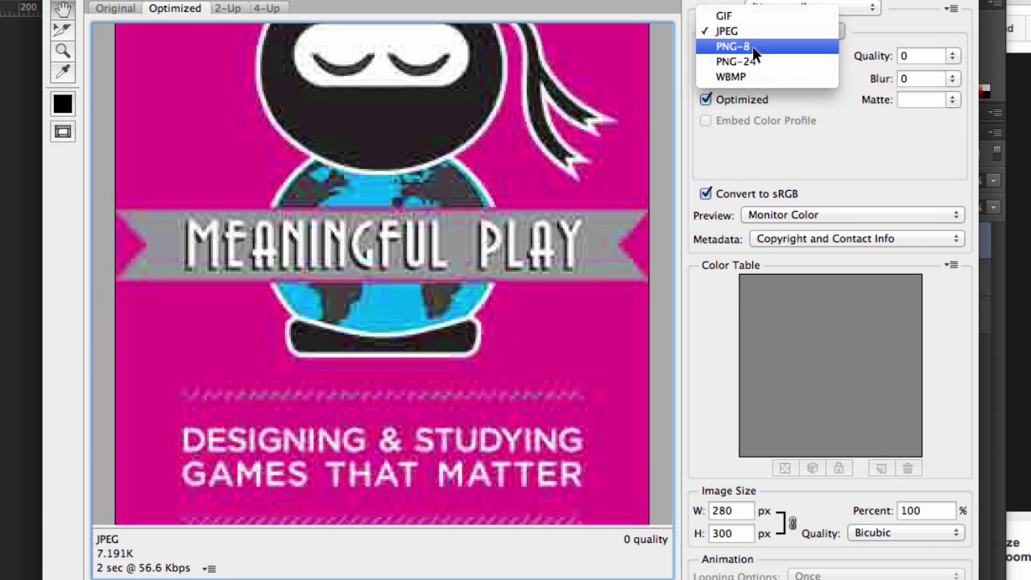
{"action": "left_click", "coordinate": [685, 63]}
{"action": "left_click", "coordinate": [952, 56]}
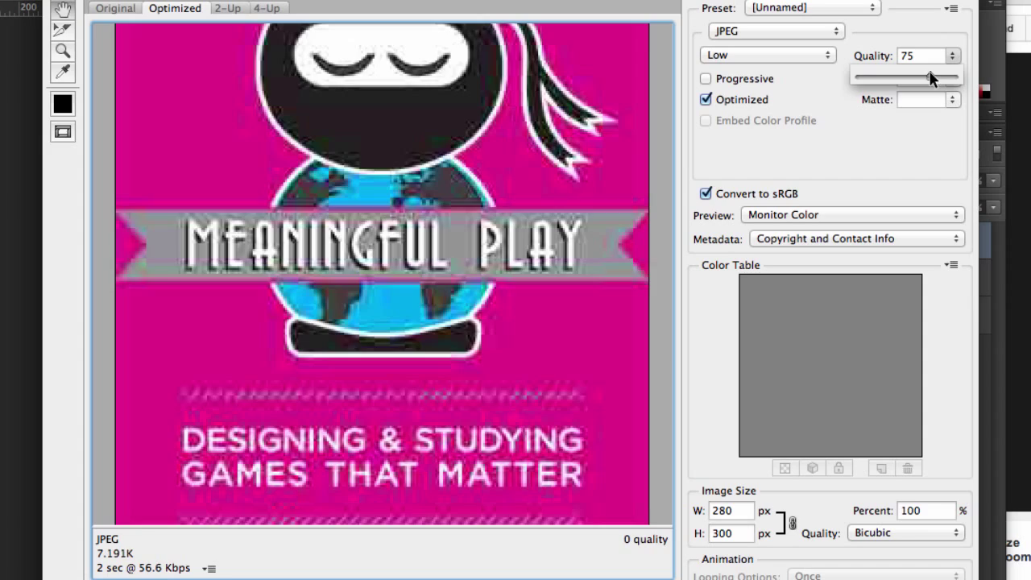